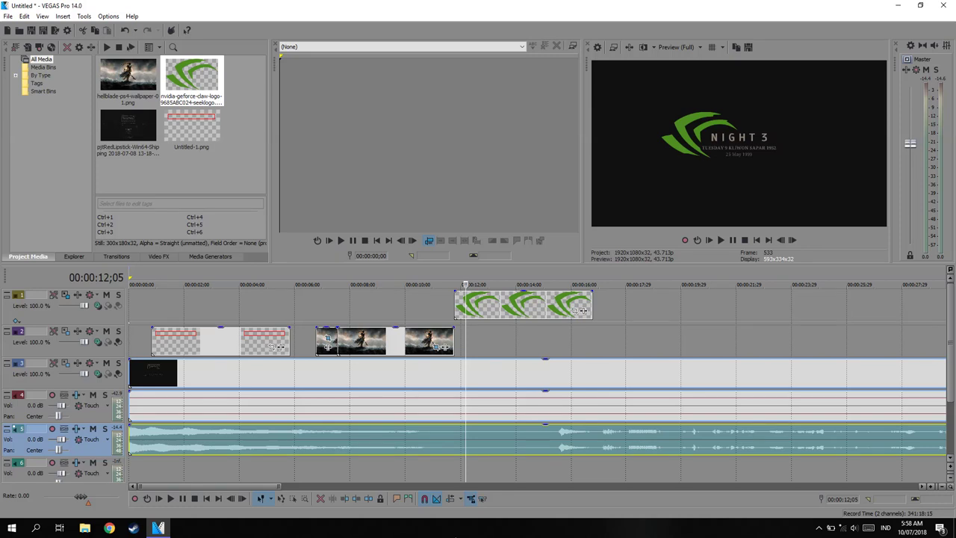
Step: Select track 4, return to the start and play the project to about two seconds
{"action": "left_click", "coordinate": [132, 406]}
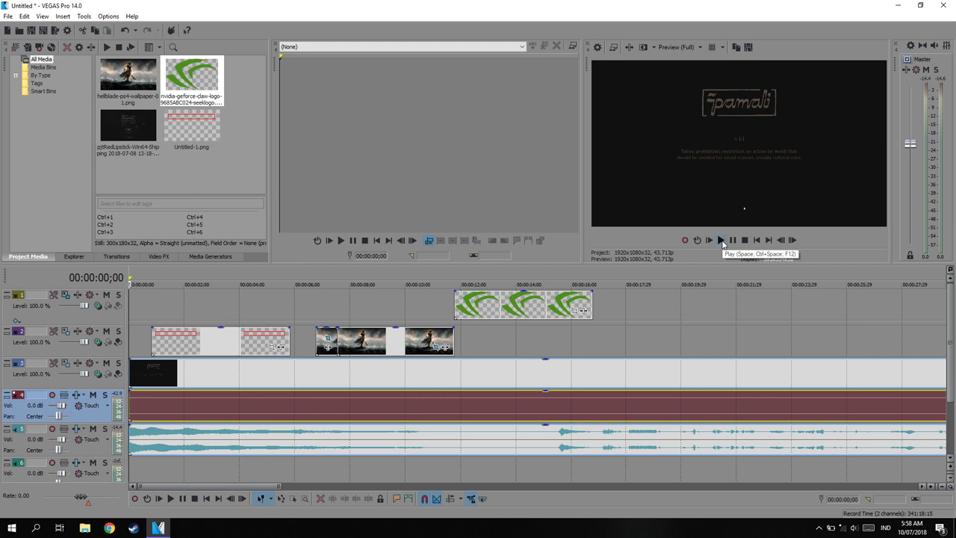
{"action": "left_click", "coordinate": [722, 241]}
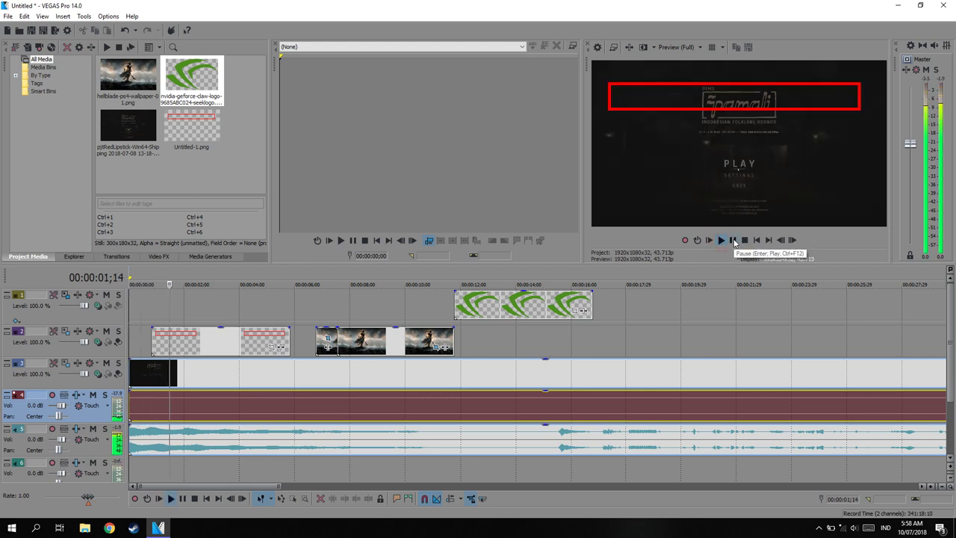
{"action": "left_click", "coordinate": [733, 240]}
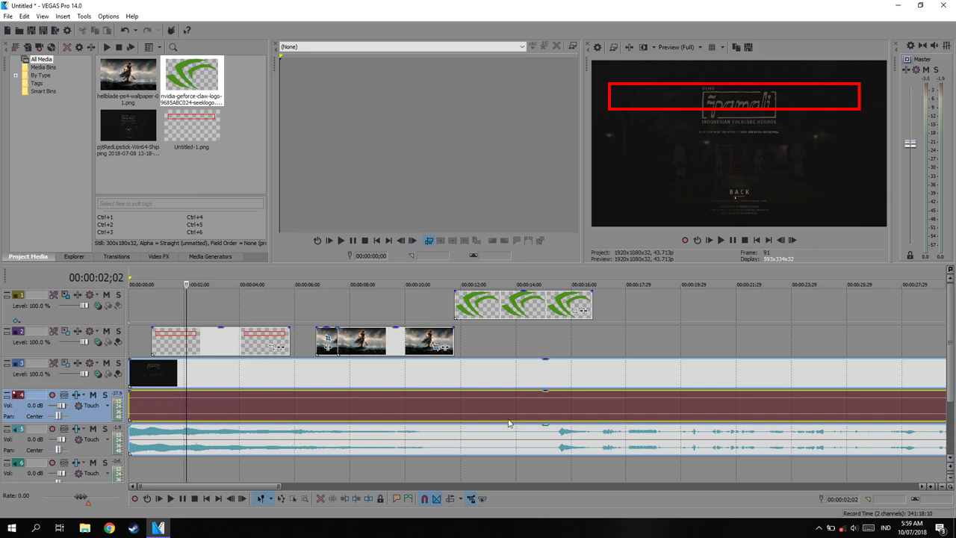
Step: Split the game footage and audio at 00:00:07;09 and 00:00:08;03 and select the resulting pieces
{"action": "left_click", "coordinate": [463, 387]}
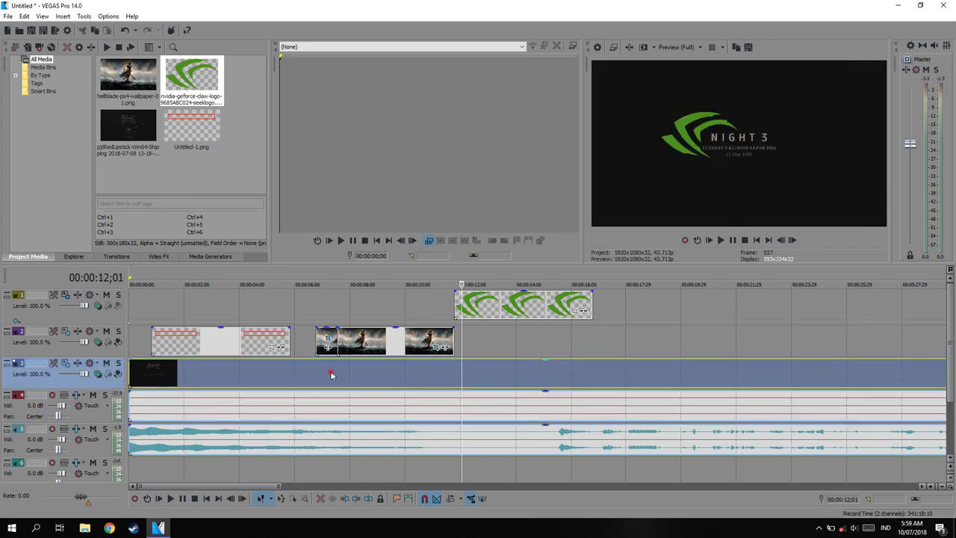
{"action": "left_click", "coordinate": [331, 376]}
{"action": "key", "text": "s"}
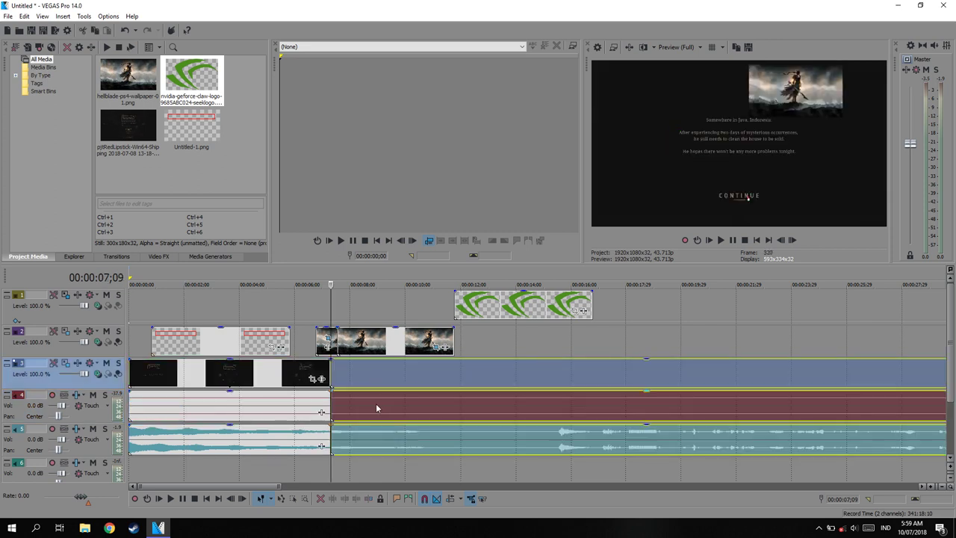
{"action": "left_click", "coordinate": [353, 375]}
{"action": "scroll", "coordinate": [428, 408], "scroll_direction": "up", "scroll_amount": 3}
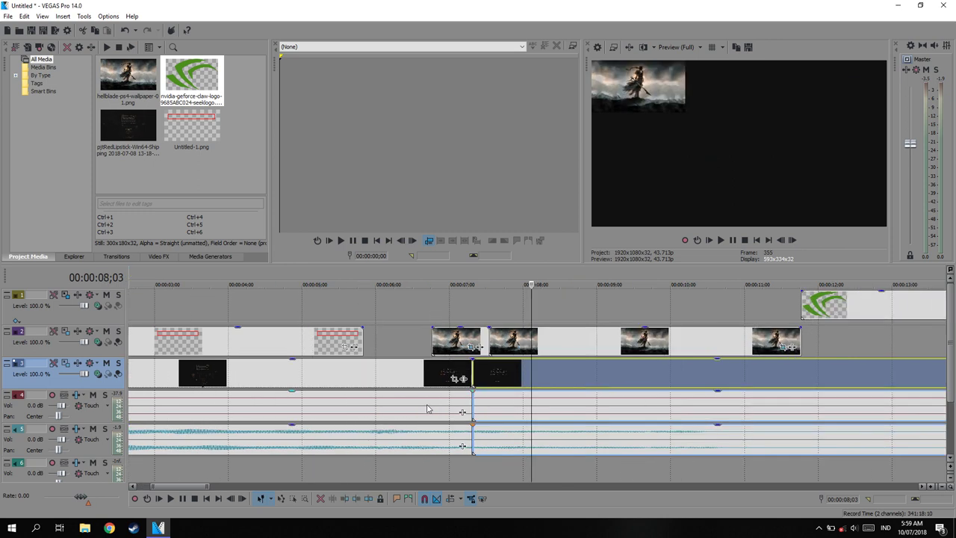
{"action": "left_click", "coordinate": [576, 369]}
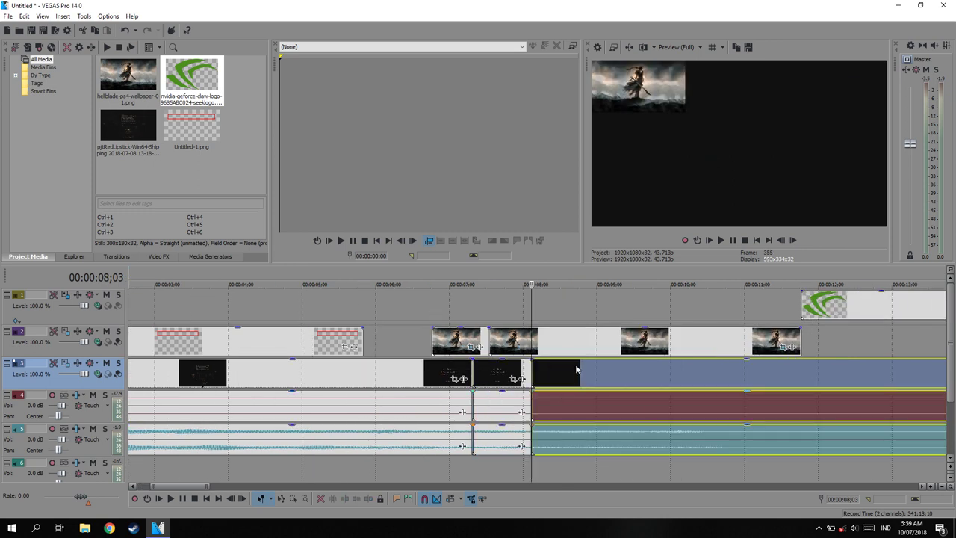
{"action": "left_click", "coordinate": [497, 375]}
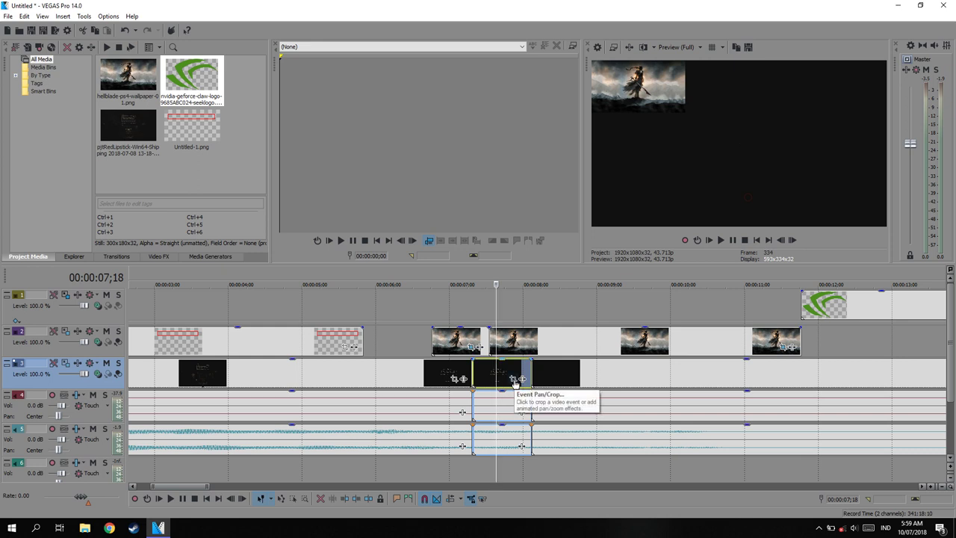
{"action": "left_click", "coordinate": [490, 407]}
{"action": "mouse_move", "coordinate": [503, 396]}
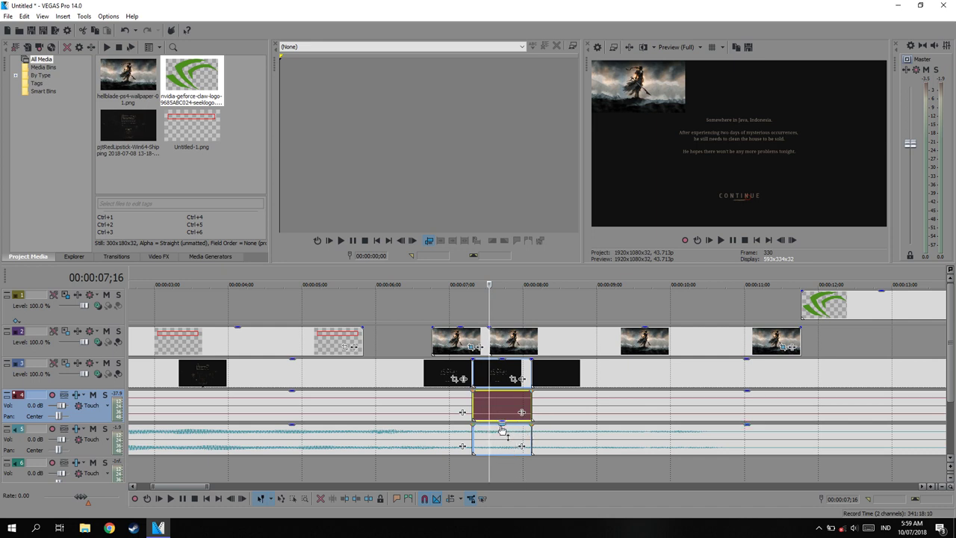
Step: Preview the short 07;09–08;03 section twice, checking the neighbouring audio and footage pieces
{"action": "left_click", "coordinate": [472, 435]}
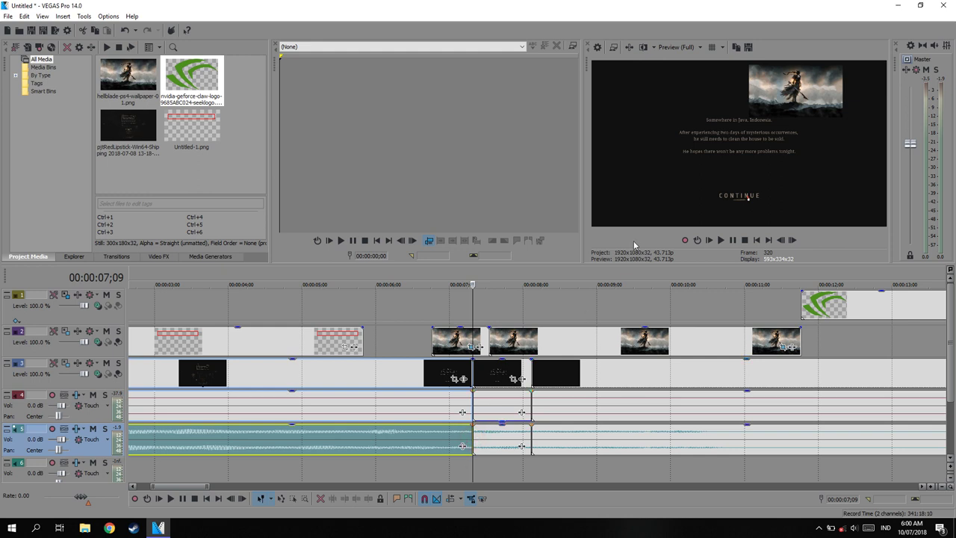
{"action": "left_click", "coordinate": [720, 240]}
{"action": "left_click", "coordinate": [734, 240]}
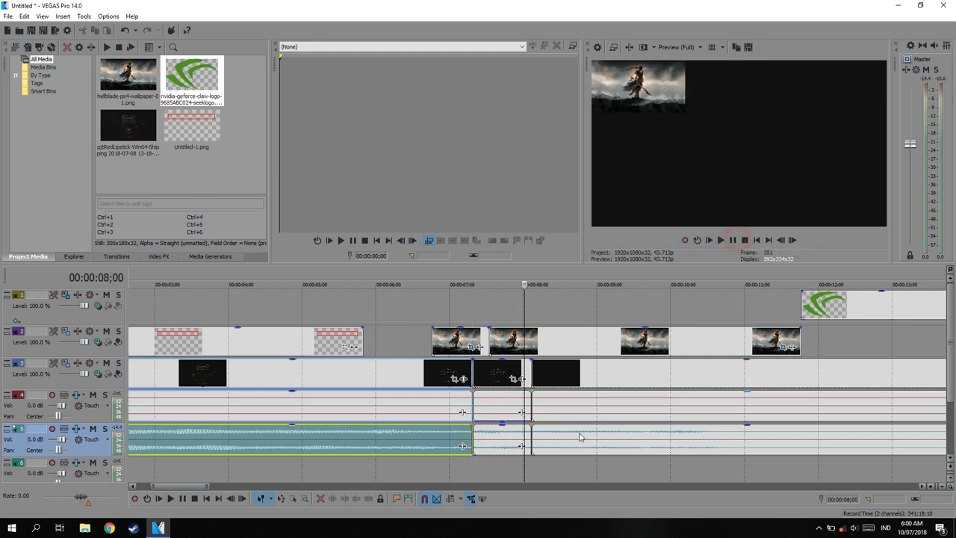
{"action": "left_click", "coordinate": [503, 431]}
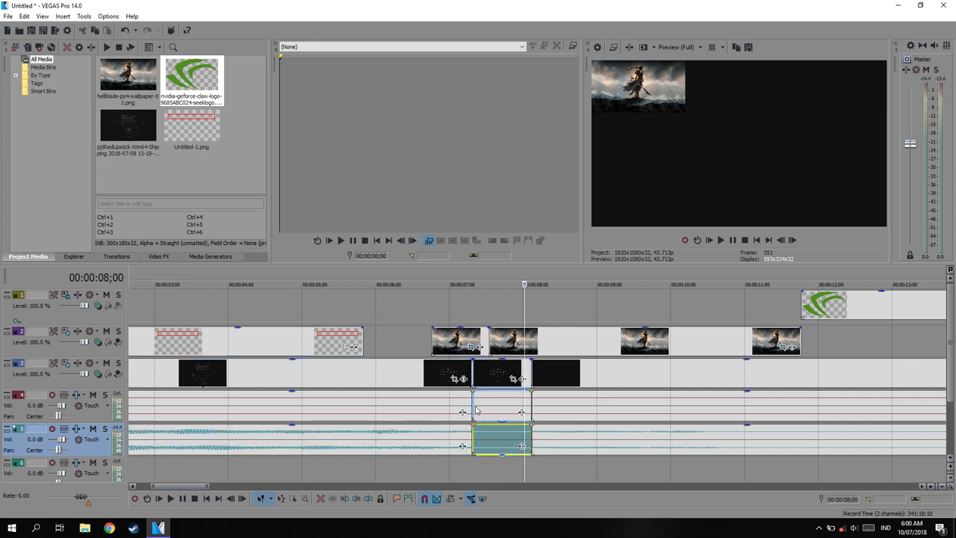
{"action": "left_click", "coordinate": [472, 405]}
{"action": "left_click", "coordinate": [720, 240]}
{"action": "left_click", "coordinate": [734, 240]}
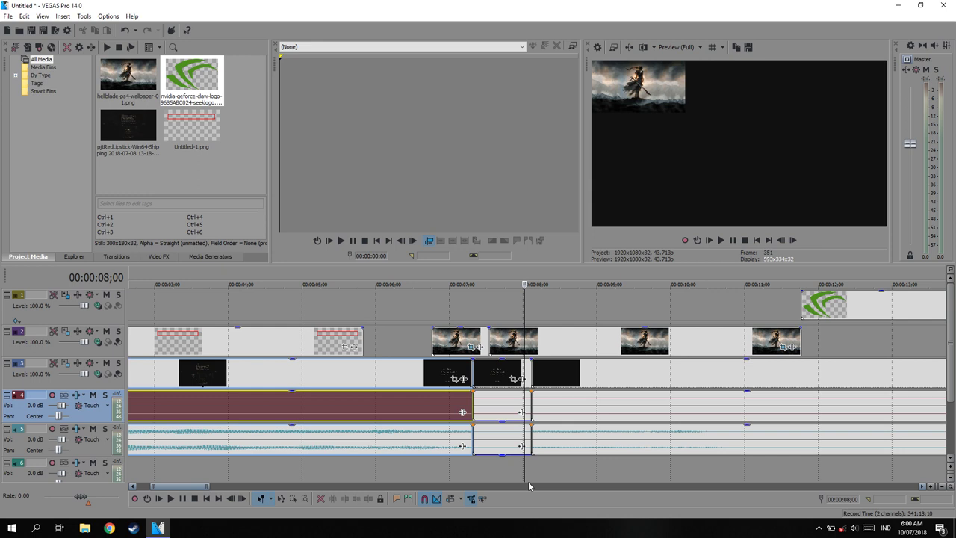
{"action": "left_click", "coordinate": [469, 373]}
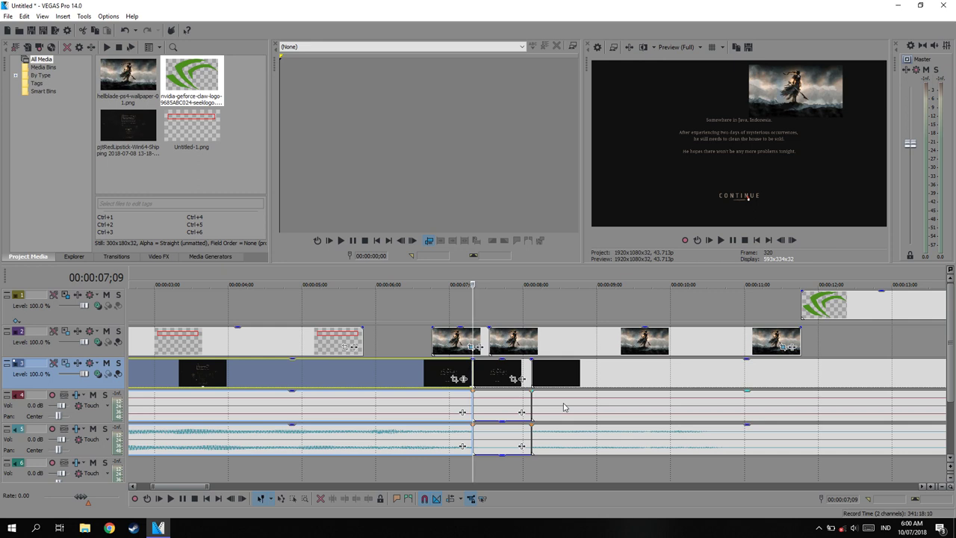
{"action": "scroll", "coordinate": [562, 437], "scroll_direction": "down", "scroll_amount": 5}
{"action": "scroll", "coordinate": [557, 448], "scroll_direction": "down", "scroll_amount": 4}
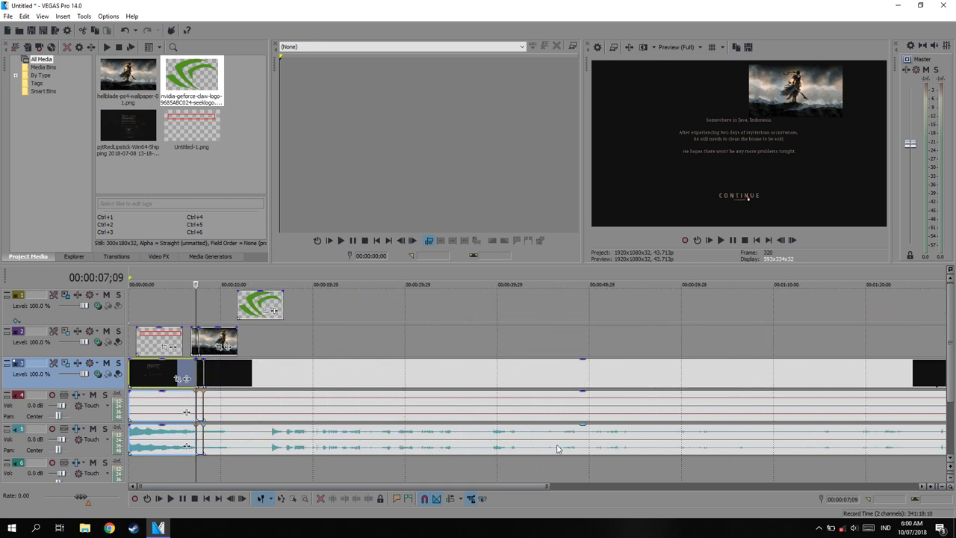
{"action": "scroll", "coordinate": [556, 448], "scroll_direction": "down", "scroll_amount": 3}
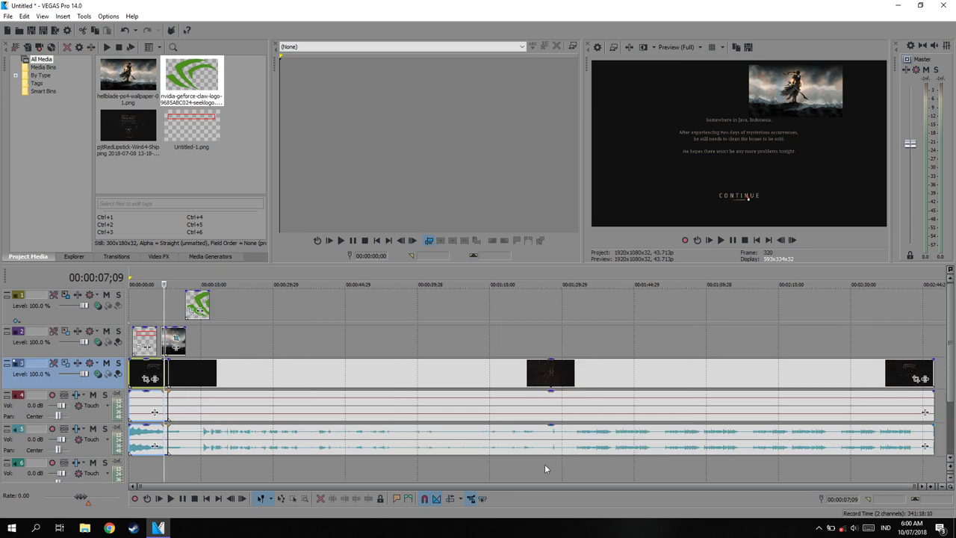
{"action": "scroll", "coordinate": [546, 478], "scroll_direction": "up", "scroll_amount": 2}
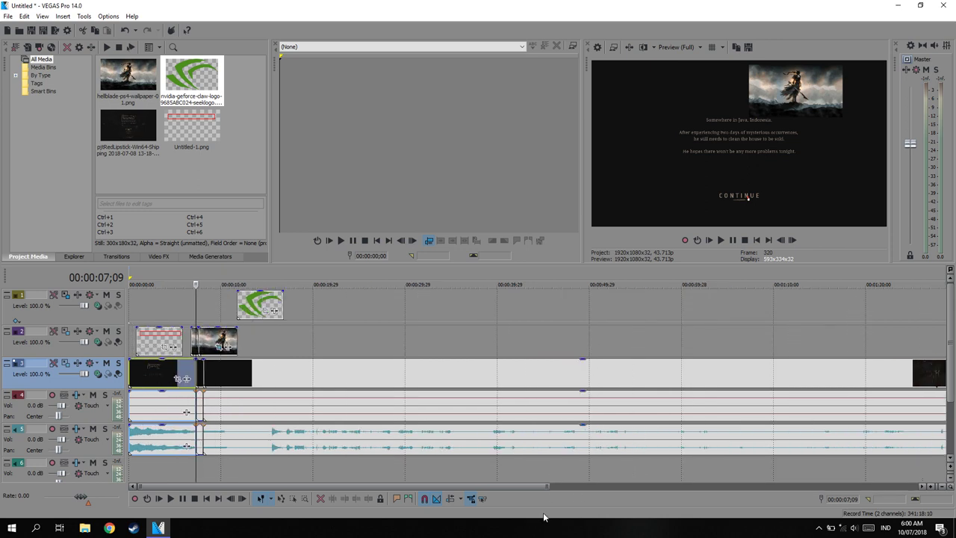
{"action": "scroll", "coordinate": [544, 435], "scroll_direction": "up", "scroll_amount": 4}
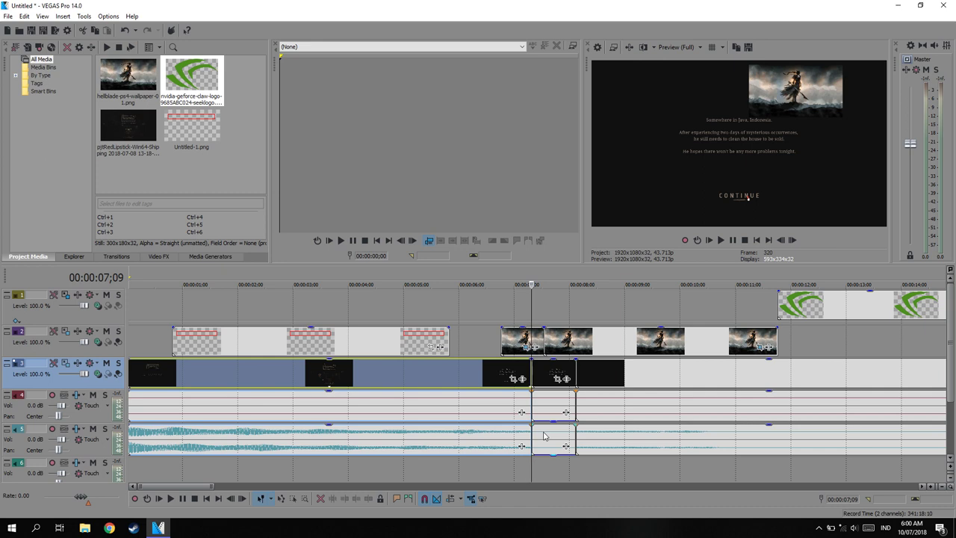
{"action": "scroll", "coordinate": [569, 428], "scroll_direction": "down", "scroll_amount": 1}
{"action": "scroll", "coordinate": [572, 422], "scroll_direction": "down", "scroll_amount": 3}
{"action": "scroll", "coordinate": [448, 422], "scroll_direction": "down", "scroll_amount": 2}
{"action": "scroll", "coordinate": [523, 425], "scroll_direction": "up", "scroll_amount": 1}
{"action": "scroll", "coordinate": [597, 427], "scroll_direction": "up", "scroll_amount": 1}
{"action": "scroll", "coordinate": [695, 431], "scroll_direction": "down", "scroll_amount": 1}
{"action": "scroll", "coordinate": [673, 418], "scroll_direction": "down", "scroll_amount": 2}
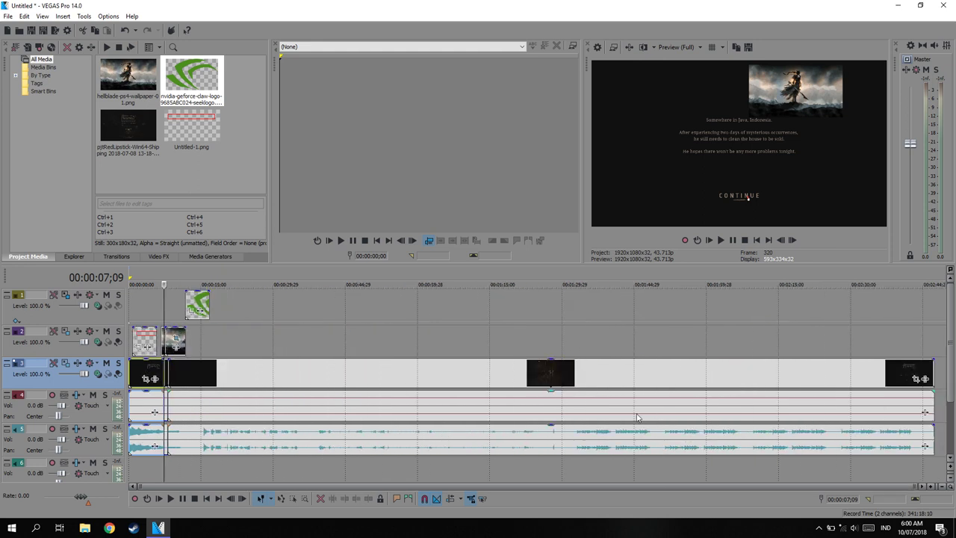
{"action": "scroll", "coordinate": [523, 392], "scroll_direction": "up", "scroll_amount": 3}
{"action": "scroll", "coordinate": [501, 393], "scroll_direction": "up", "scroll_amount": 4}
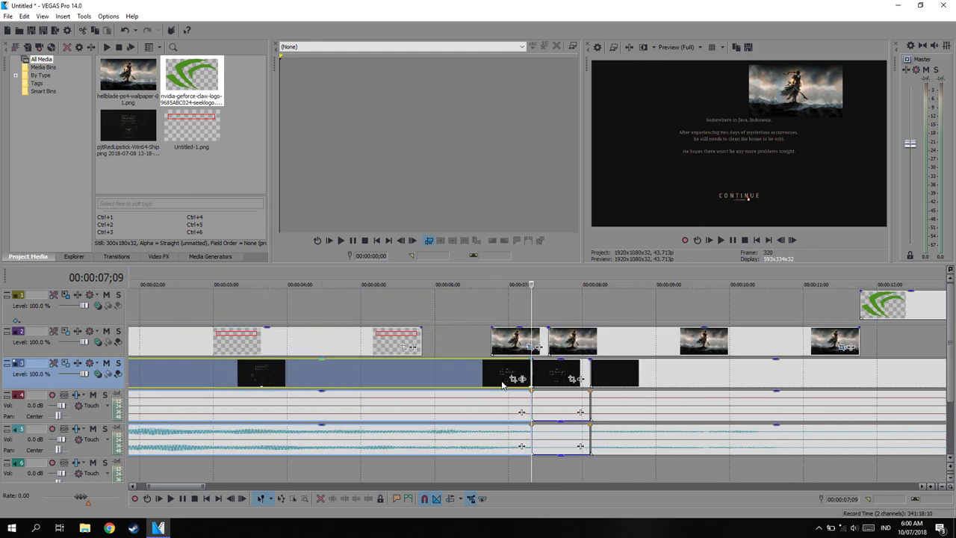
{"action": "left_click", "coordinate": [337, 435]}
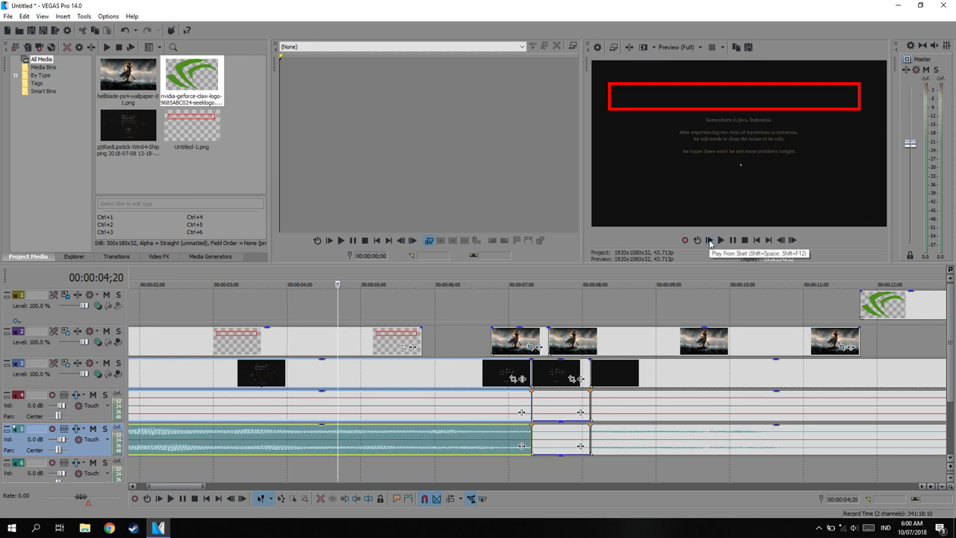
Step: Replay the project from frame 0 and drag the Master bus fader down to lower output
{"action": "left_click", "coordinate": [710, 240]}
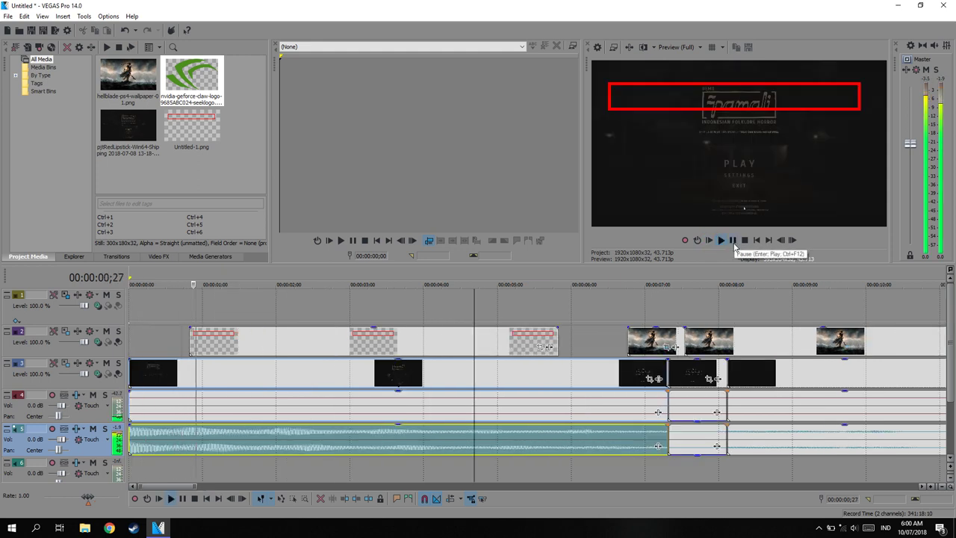
{"action": "left_click", "coordinate": [733, 241]}
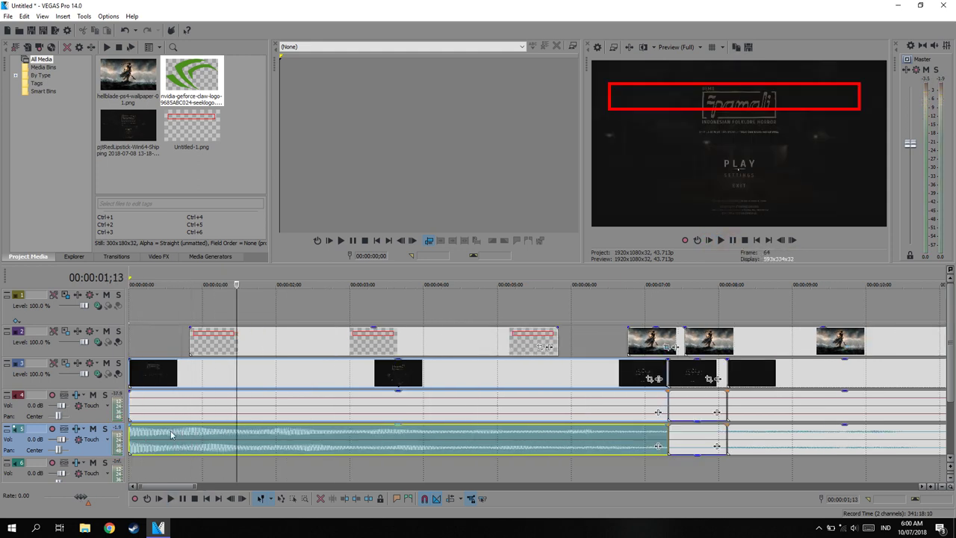
{"action": "left_click", "coordinate": [131, 436]}
{"action": "left_click", "coordinate": [722, 240]}
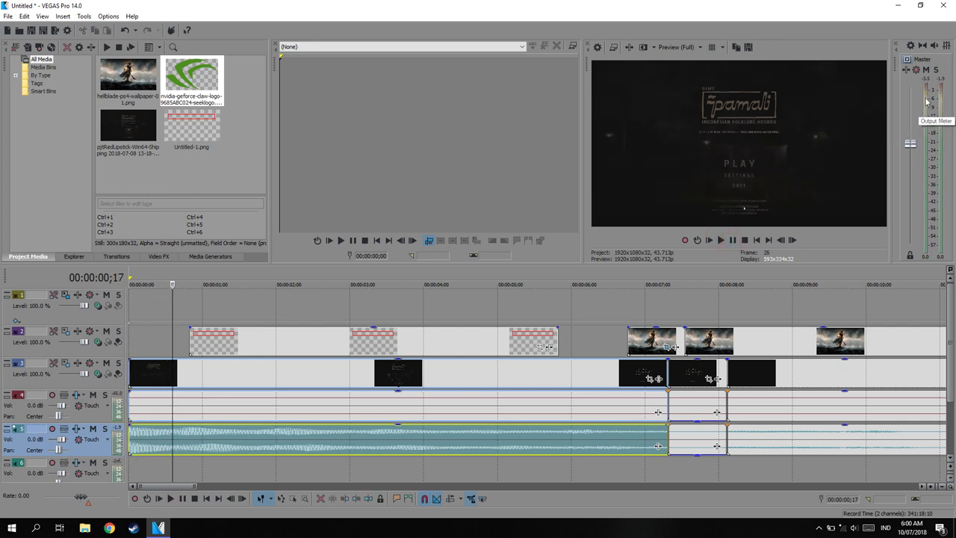
{"action": "left_click", "coordinate": [708, 239]}
{"action": "left_click", "coordinate": [734, 239]}
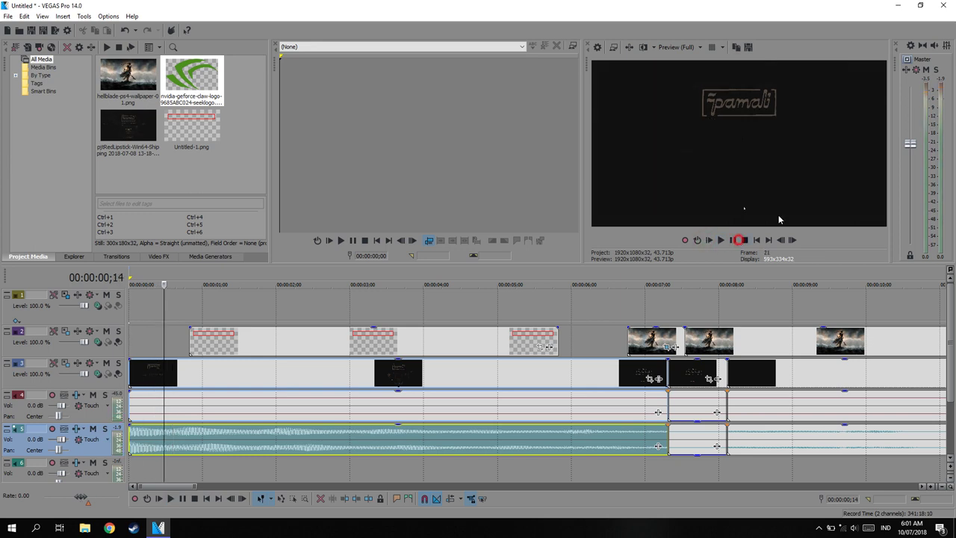
{"action": "left_click", "coordinate": [708, 240]}
{"action": "left_click_drag", "start_coordinate": [910, 143], "coordinate": [916, 176]}
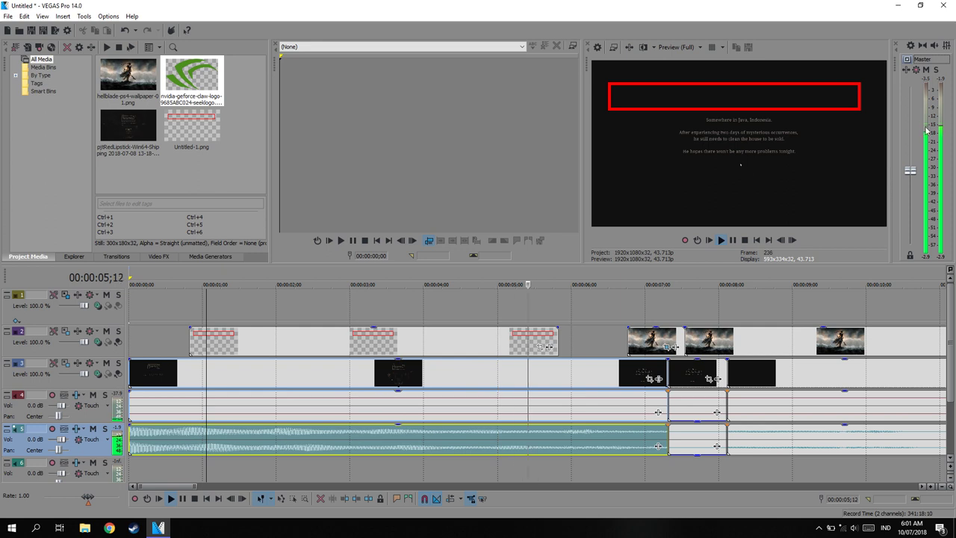
Step: Pause at 06;22, move the playhead to 3;11 and raise the Master fader to +12 dB
{"action": "left_click", "coordinate": [733, 239]}
{"action": "scroll", "coordinate": [655, 358], "scroll_direction": "down", "scroll_amount": 3}
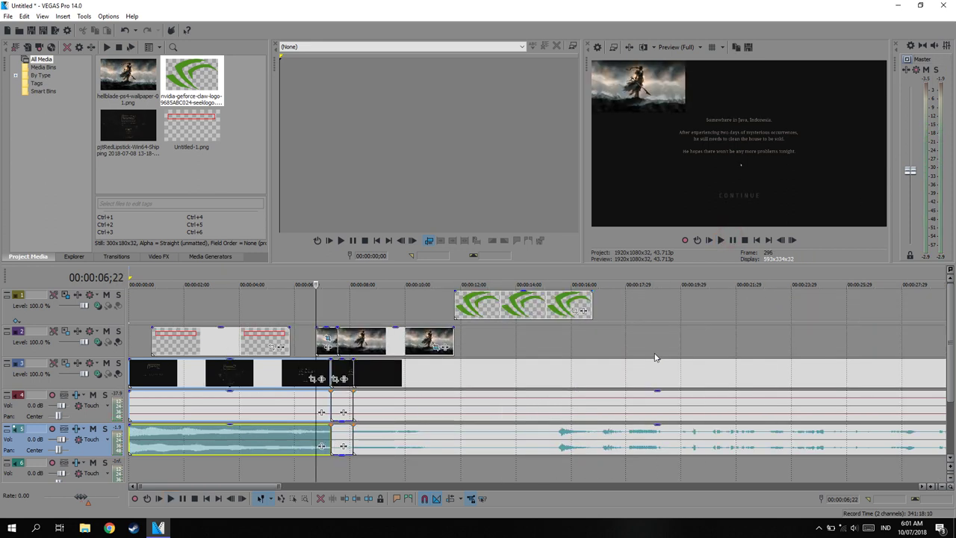
{"action": "scroll", "coordinate": [649, 357], "scroll_direction": "down", "scroll_amount": 5}
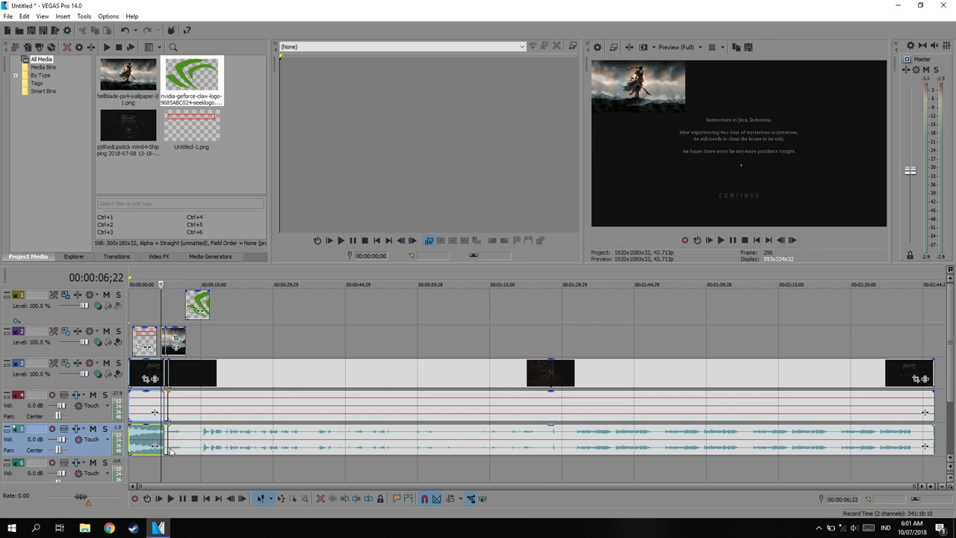
{"action": "scroll", "coordinate": [150, 445], "scroll_direction": "up", "scroll_amount": 5}
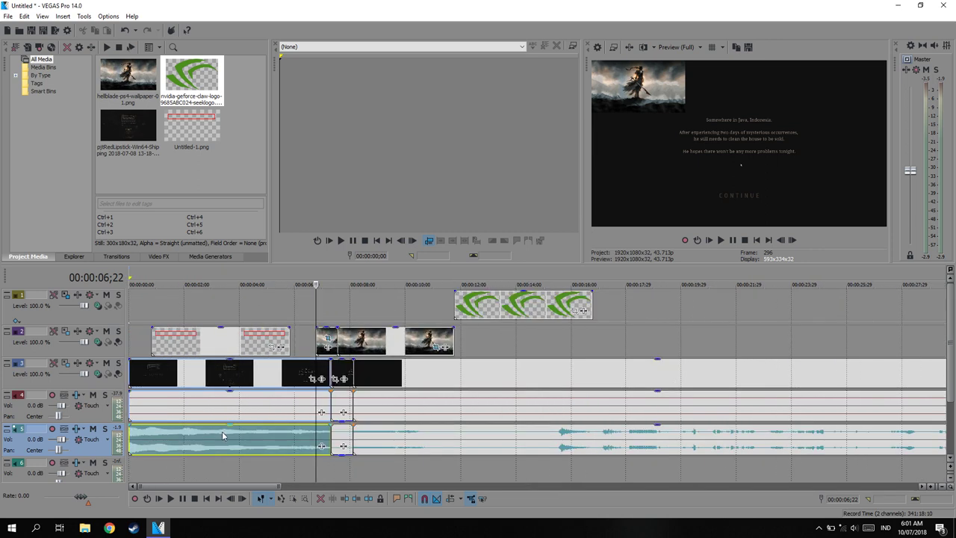
{"action": "left_click", "coordinate": [222, 431]}
{"action": "left_click", "coordinate": [911, 165]}
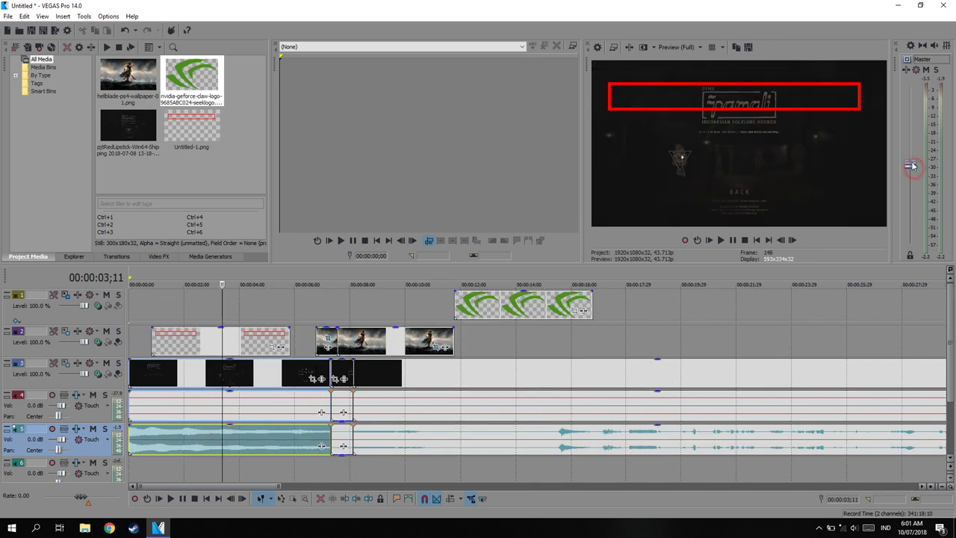
{"action": "left_click_drag", "start_coordinate": [911, 166], "coordinate": [909, 87]}
Step: Play from near the start, then drag the Master output volume back down
{"action": "left_click", "coordinate": [709, 241]}
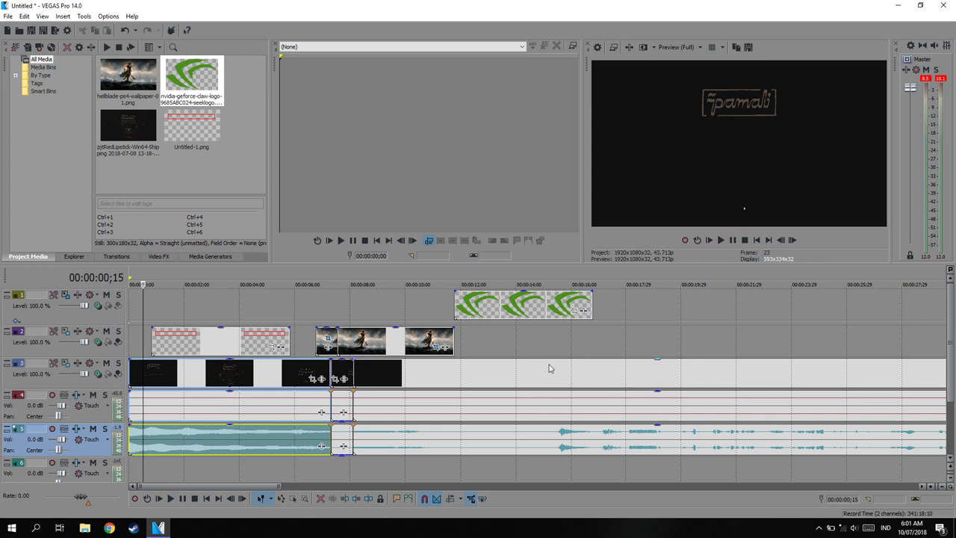
{"action": "scroll", "coordinate": [645, 412], "scroll_direction": "down", "scroll_amount": 5}
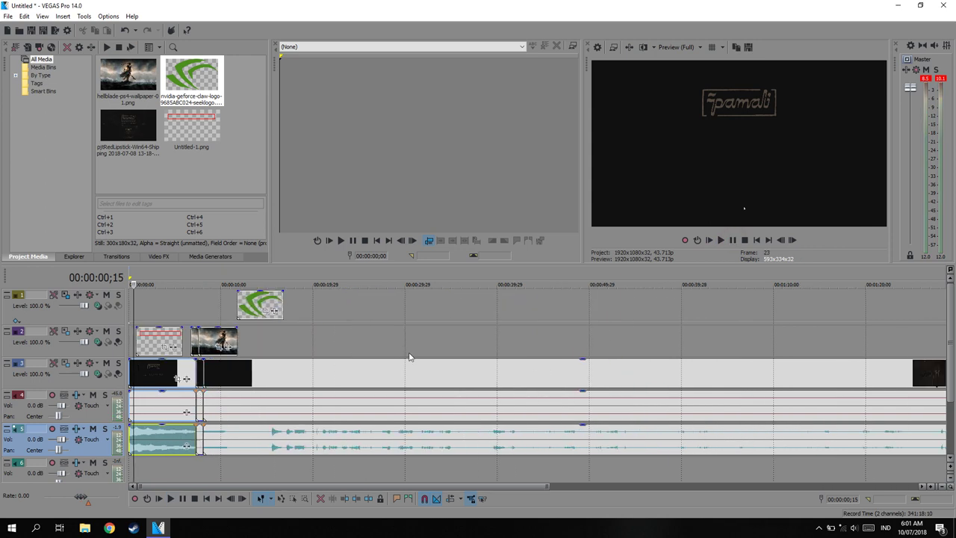
{"action": "scroll", "coordinate": [427, 358], "scroll_direction": "up", "scroll_amount": 5}
{"action": "scroll", "coordinate": [416, 341], "scroll_direction": "up", "scroll_amount": 5}
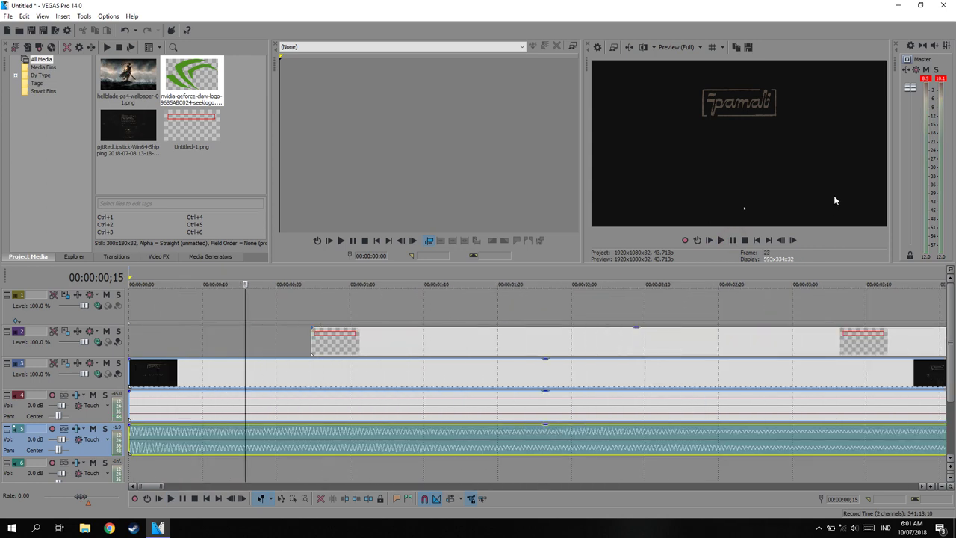
{"action": "left_click_drag", "start_coordinate": [913, 89], "coordinate": [915, 154]}
{"action": "left_click", "coordinate": [135, 377]}
Step: Import 'The Happy Troll (song)' MP3 from the D:\YouTube folder via File > Open
{"action": "left_click", "coordinate": [6, 16]}
{"action": "left_click", "coordinate": [20, 38]}
{"action": "left_click", "coordinate": [49, 223]}
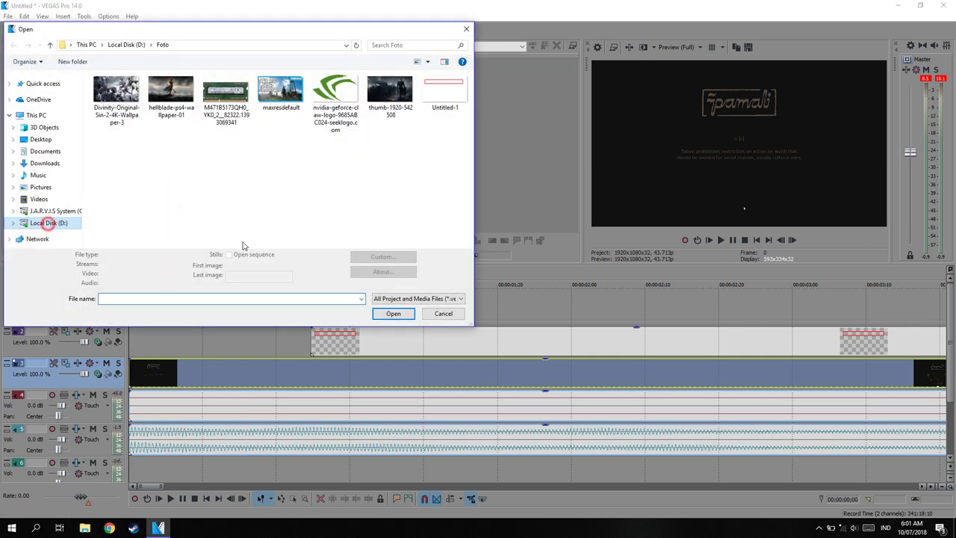
{"action": "double_click", "coordinate": [153, 130]}
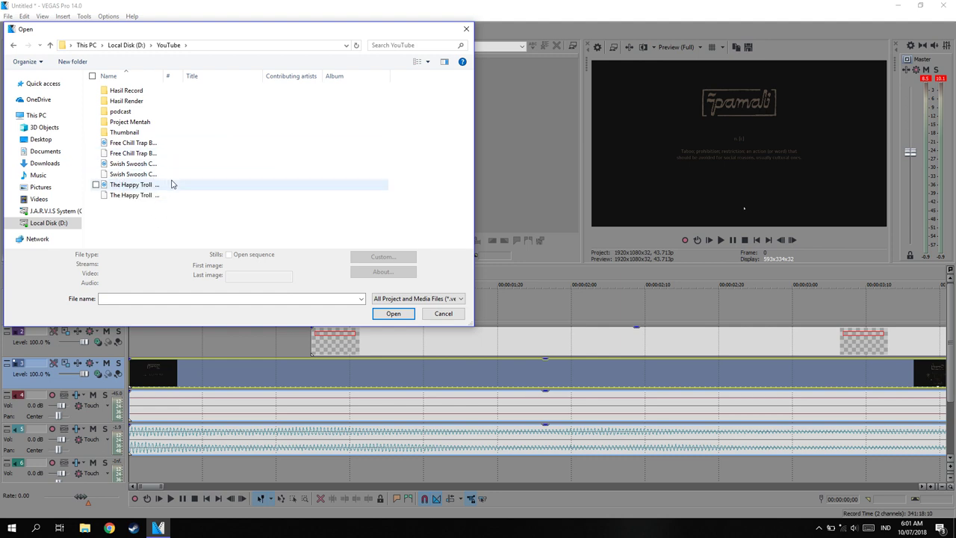
{"action": "left_click", "coordinate": [164, 184]}
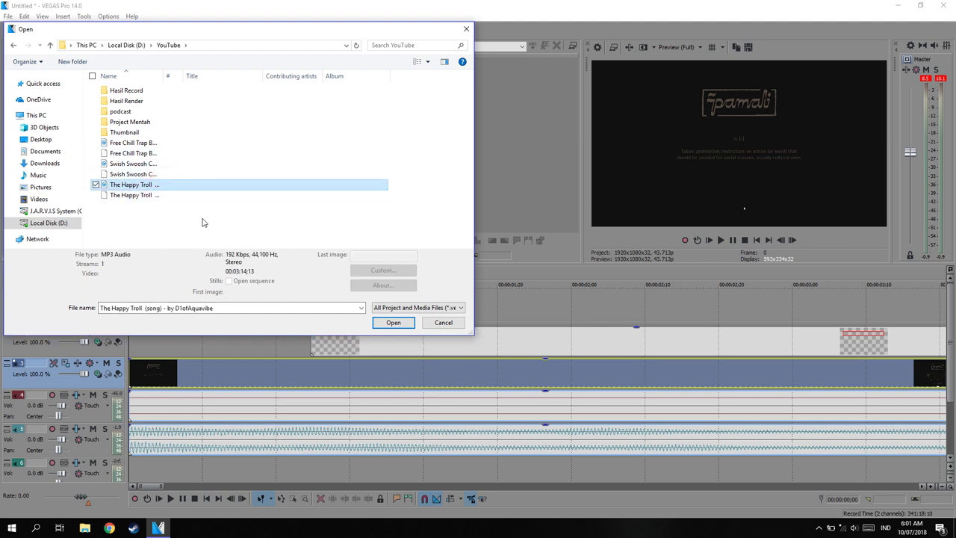
{"action": "left_click", "coordinate": [393, 322]}
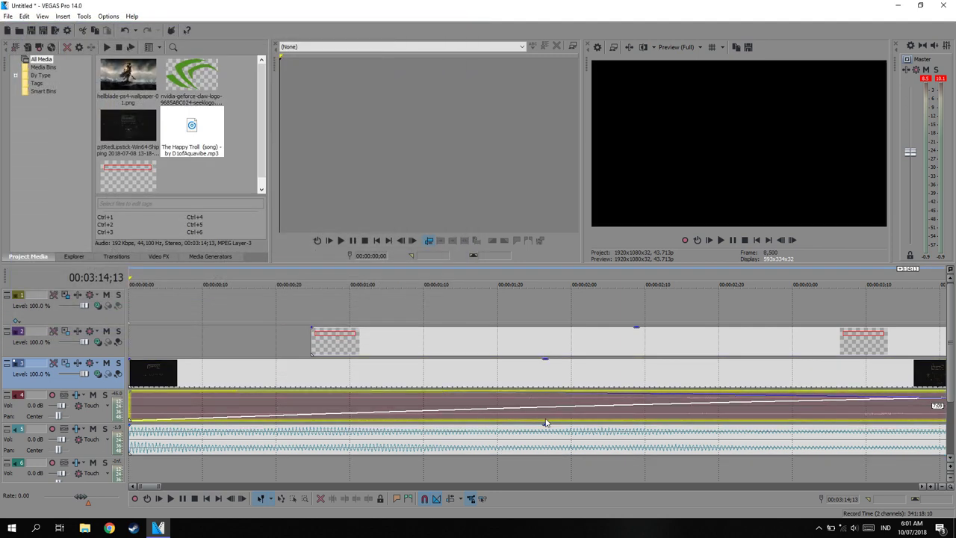
{"action": "scroll", "coordinate": [545, 423], "scroll_direction": "down", "scroll_amount": 10}
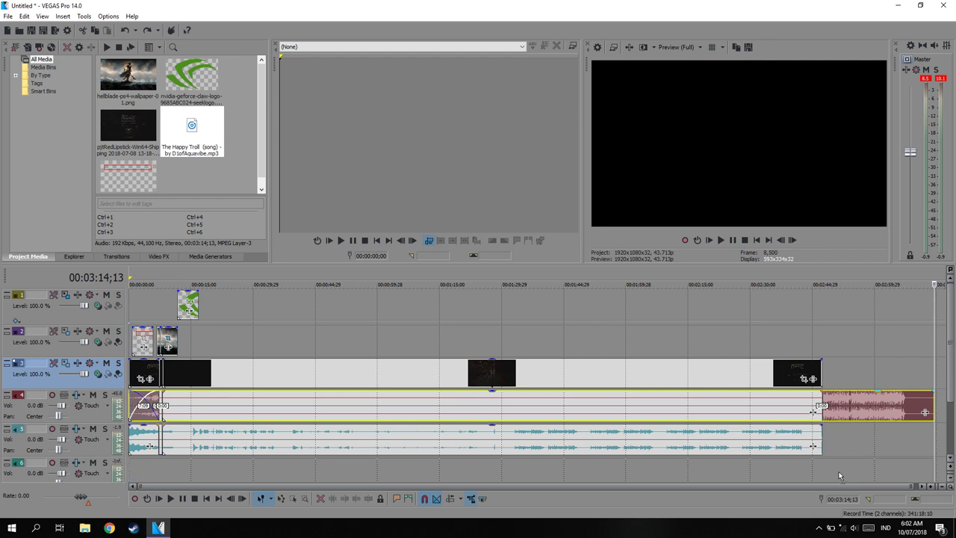
Step: Move the song from track 4 down to bottom track 6 and preview the first 3 seconds
{"action": "left_click_drag", "start_coordinate": [841, 411], "coordinate": [841, 469]}
{"action": "scroll", "coordinate": [398, 403], "scroll_direction": "up", "scroll_amount": 2}
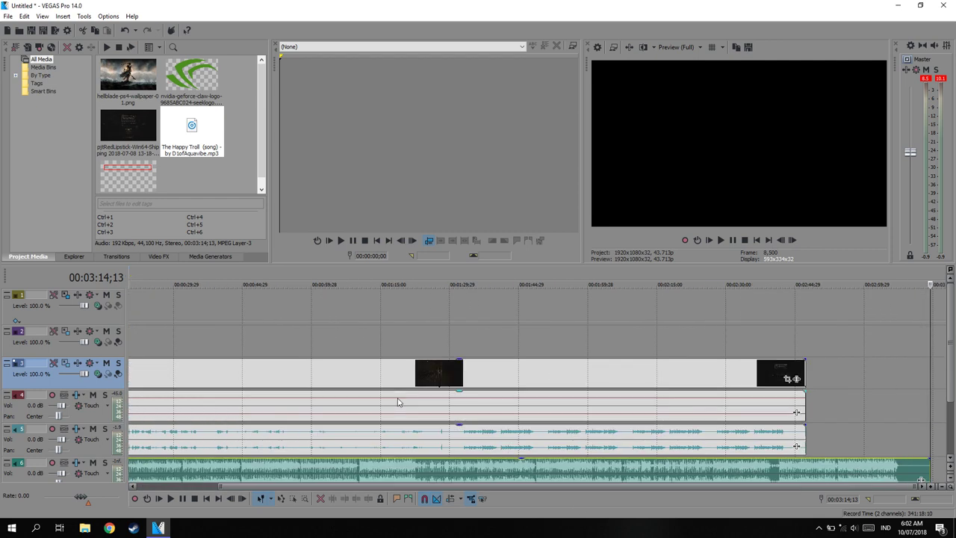
{"action": "left_click", "coordinate": [709, 239]}
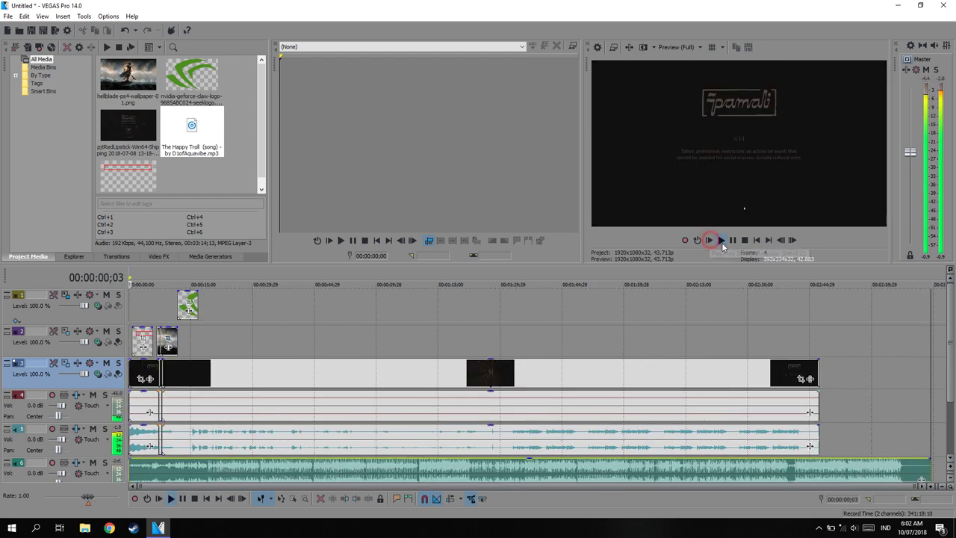
{"action": "left_click", "coordinate": [145, 437]}
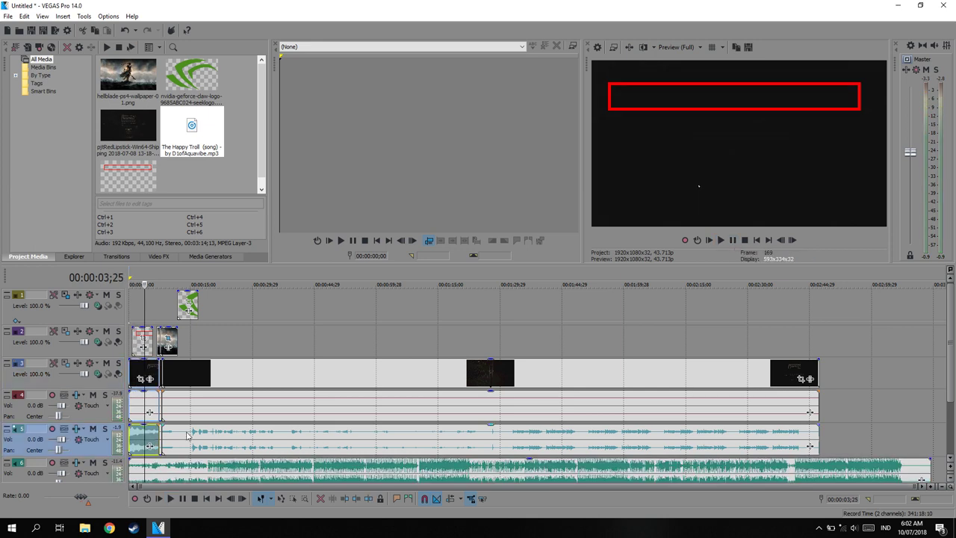
{"action": "left_click", "coordinate": [708, 240]}
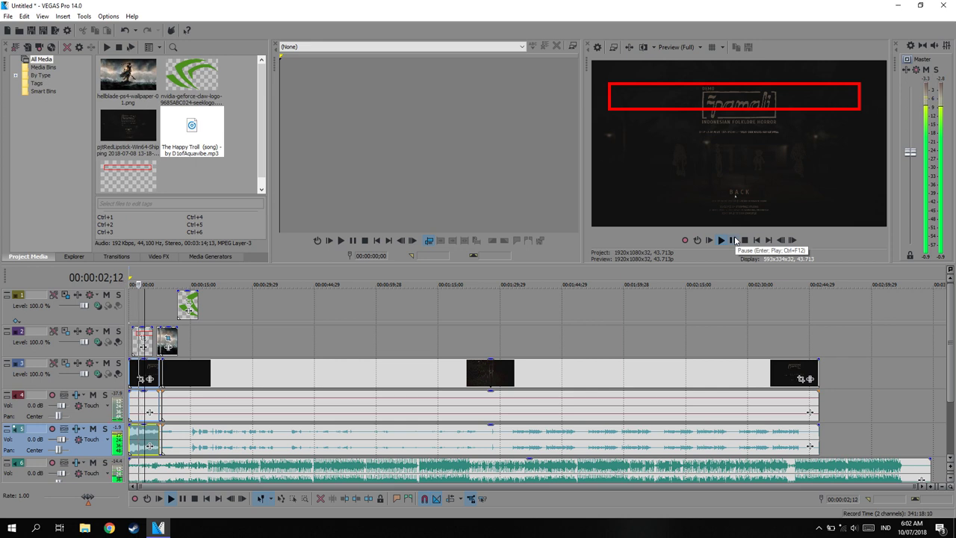
{"action": "left_click", "coordinate": [733, 240]}
{"action": "scroll", "coordinate": [472, 437], "scroll_direction": "up", "scroll_amount": 4}
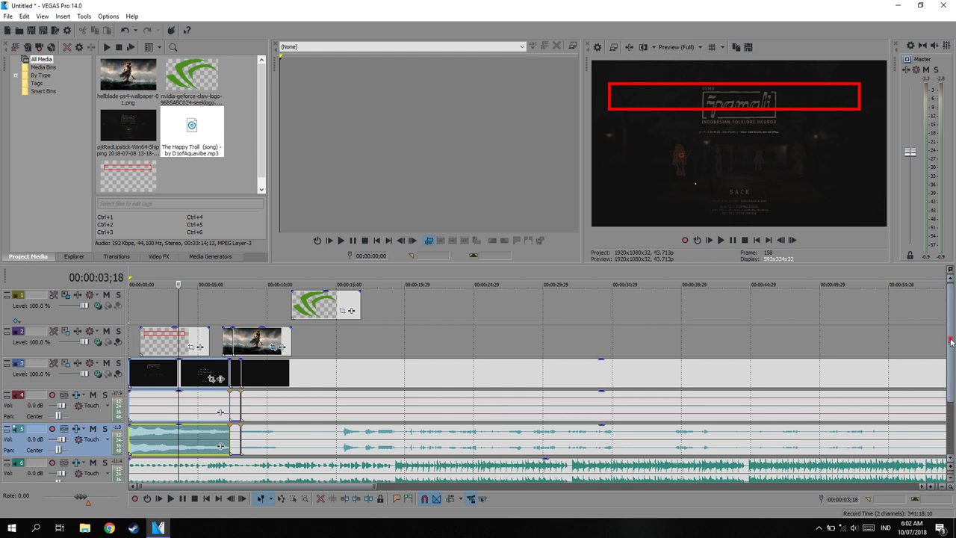
Step: Drag the track 6 music event's gain line down to about -21.7 dB, then play back
{"action": "scroll", "coordinate": [951, 336], "scroll_direction": "down", "scroll_amount": 3}
{"action": "scroll", "coordinate": [891, 448], "scroll_direction": "up", "scroll_amount": 3}
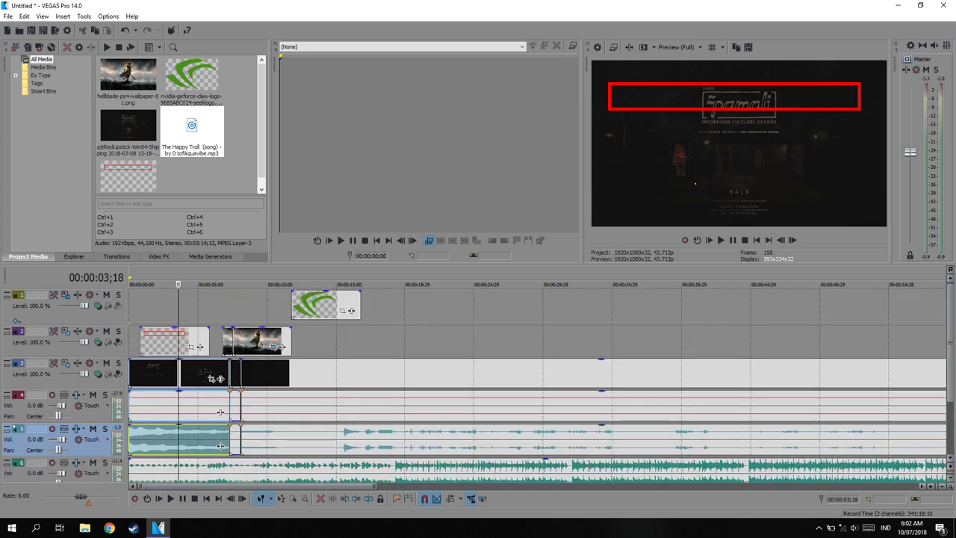
{"action": "scroll", "coordinate": [947, 328], "scroll_direction": "down", "scroll_amount": 3}
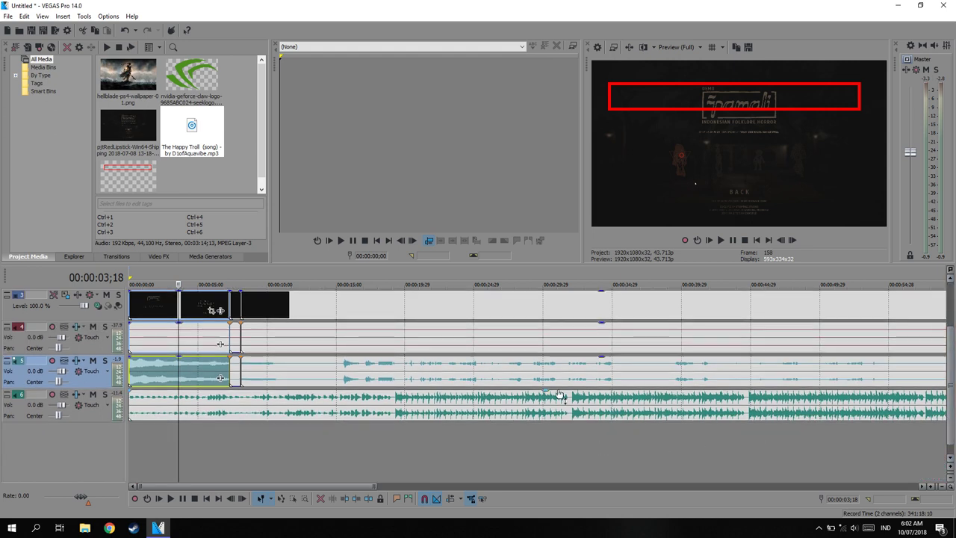
{"action": "left_click_drag", "start_coordinate": [547, 393], "coordinate": [556, 422]}
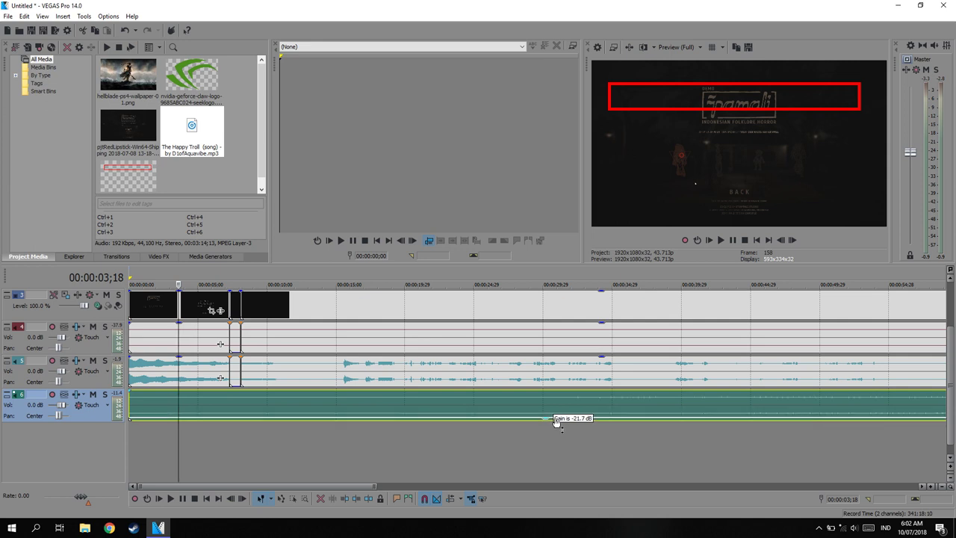
{"action": "left_click_drag", "start_coordinate": [556, 422], "coordinate": [562, 423]}
{"action": "left_click", "coordinate": [711, 241]}
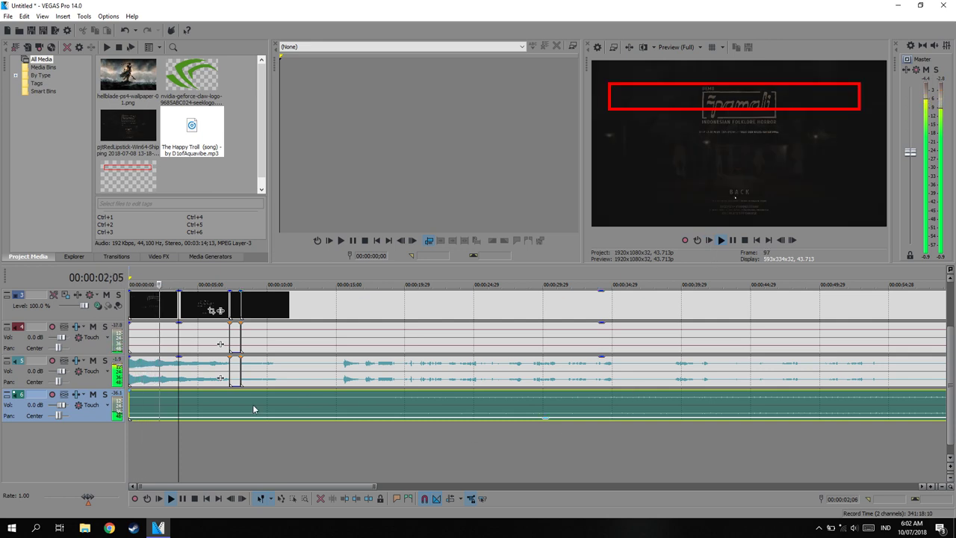
Step: Nudge the music gain up to -17.6 dB, stop playback and place the playhead at 21;09 on track 5
{"action": "left_click", "coordinate": [546, 422]}
{"action": "left_click_drag", "start_coordinate": [545, 422], "coordinate": [543, 421]}
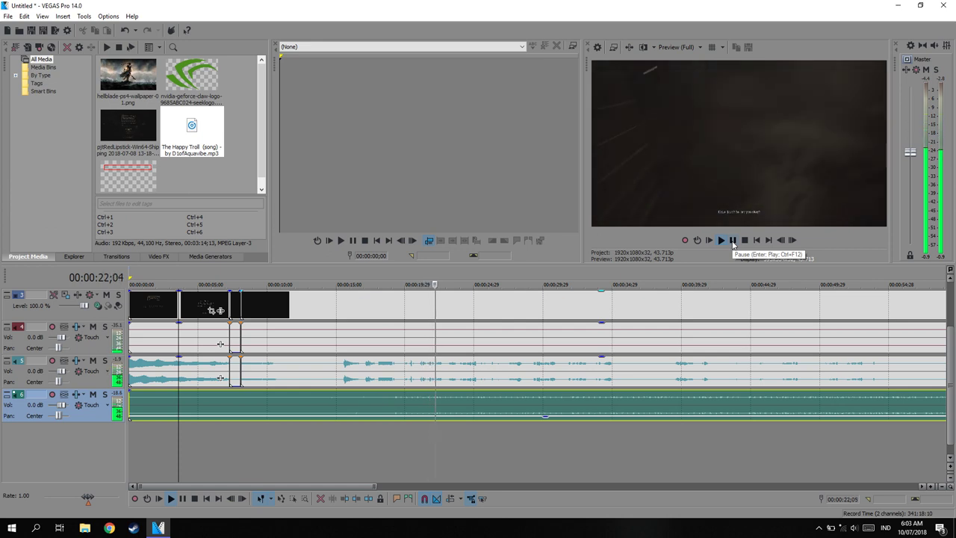
{"action": "left_click", "coordinate": [732, 240]}
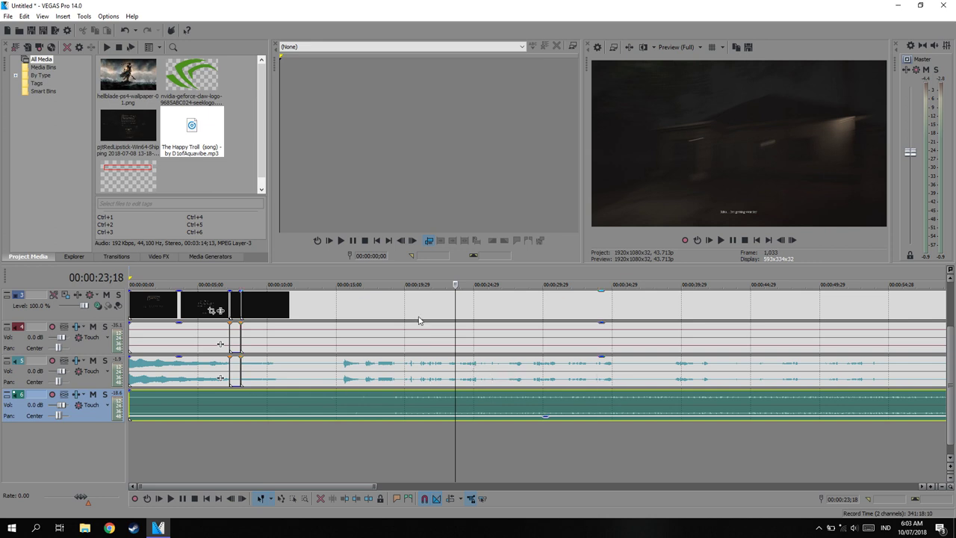
{"action": "left_click", "coordinate": [424, 380]}
{"action": "scroll", "coordinate": [487, 378], "scroll_direction": "up", "scroll_amount": 5}
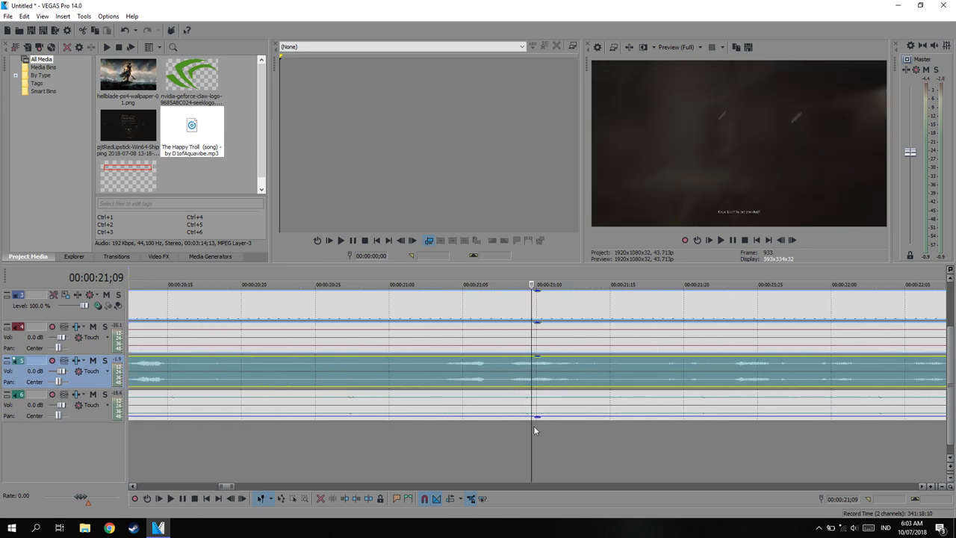
Step: Raise the Master fader to about +3.7 dB and replay the opening to 00:00:02;19
{"action": "scroll", "coordinate": [551, 408], "scroll_direction": "down", "scroll_amount": 4}
{"action": "scroll", "coordinate": [551, 409], "scroll_direction": "down", "scroll_amount": 8}
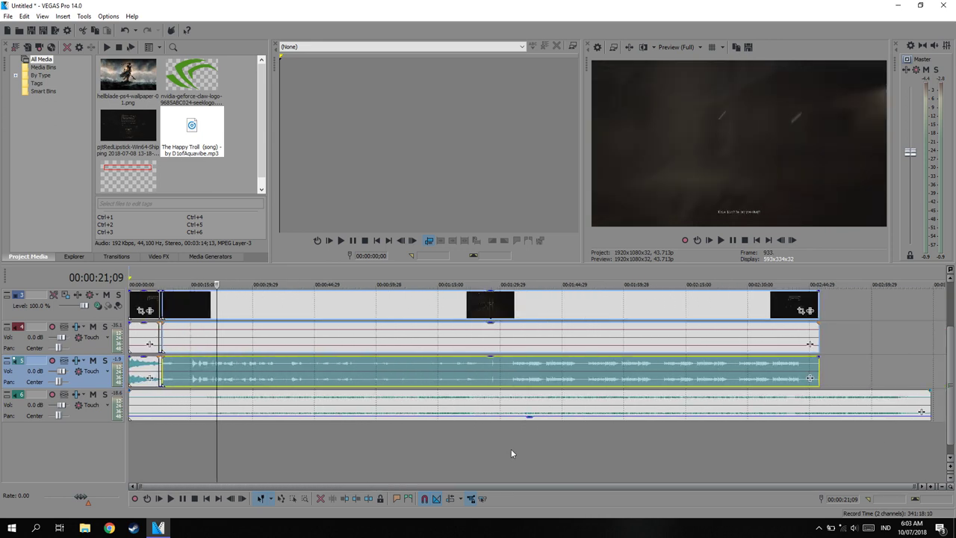
{"action": "scroll", "coordinate": [331, 399], "scroll_direction": "up", "scroll_amount": 3}
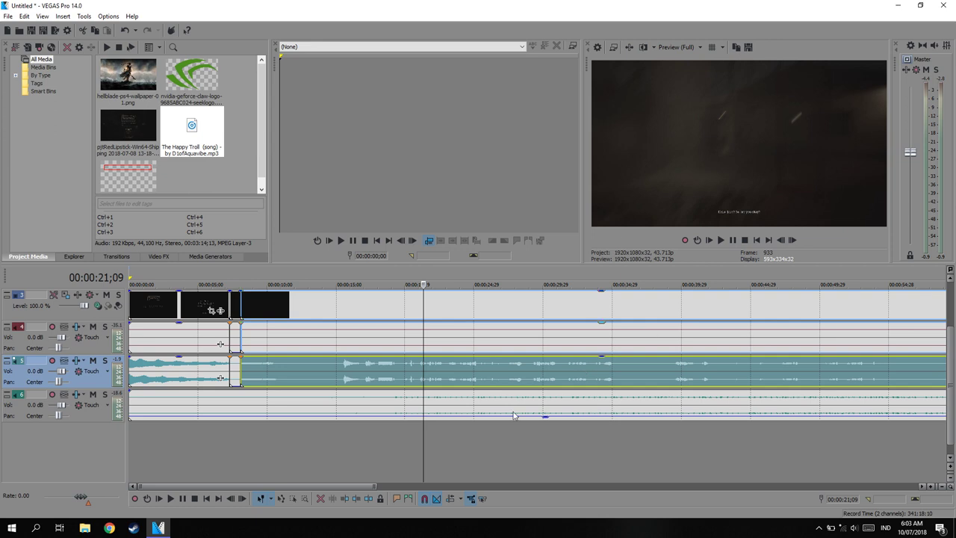
{"action": "scroll", "coordinate": [517, 367], "scroll_direction": "down", "scroll_amount": 5}
{"action": "scroll", "coordinate": [463, 392], "scroll_direction": "up", "scroll_amount": 5}
{"action": "left_click_drag", "start_coordinate": [910, 154], "coordinate": [916, 112]}
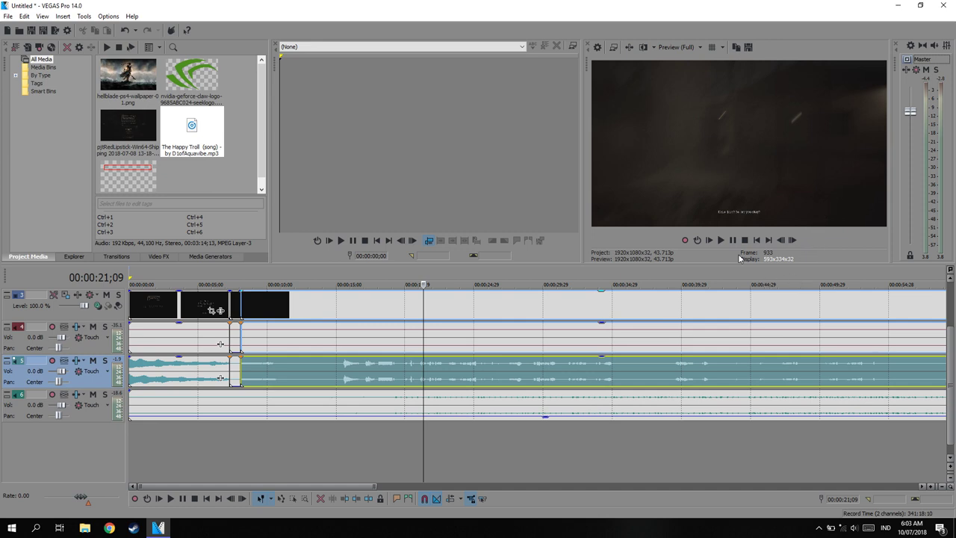
{"action": "left_click", "coordinate": [708, 240]}
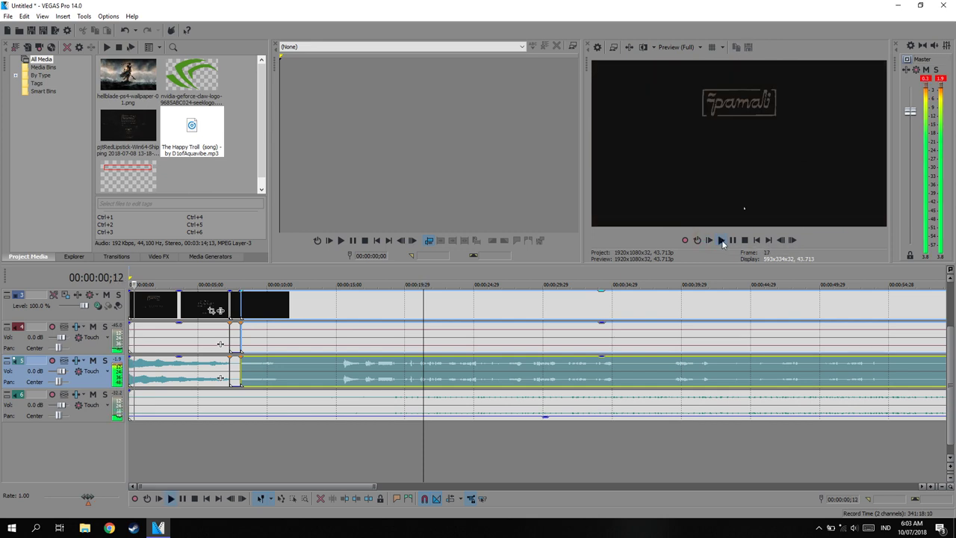
{"action": "left_click", "coordinate": [732, 239]}
{"action": "scroll", "coordinate": [373, 375], "scroll_direction": "down", "scroll_amount": 5}
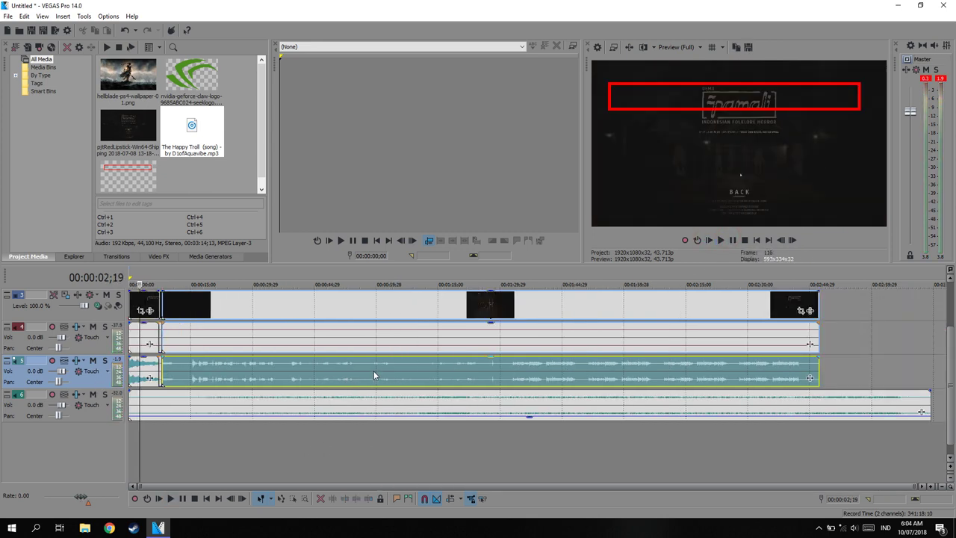
Step: Shift the music clip later to where the footage ends and play from 3:02
{"action": "left_click", "coordinate": [349, 404]}
{"action": "scroll", "coordinate": [719, 380], "scroll_direction": "right", "scroll_amount": 5}
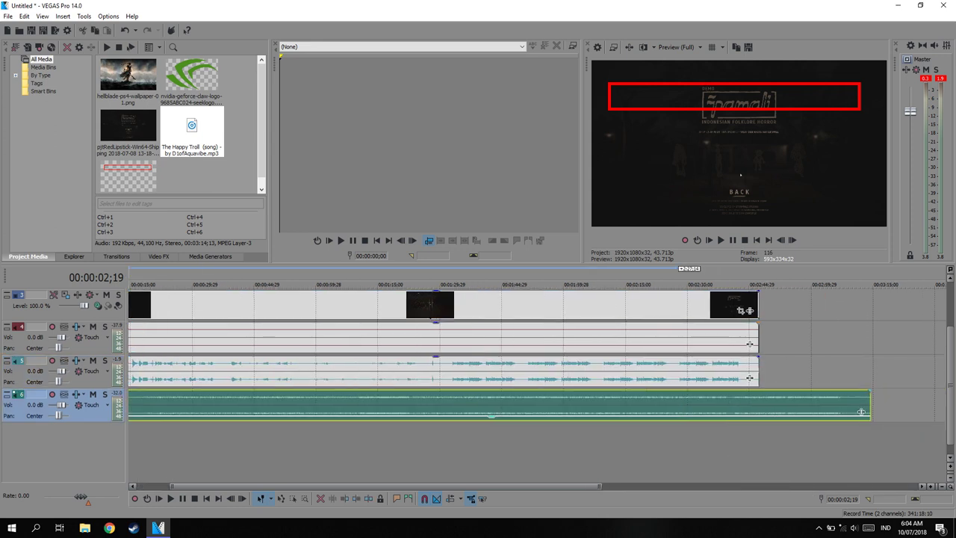
{"action": "left_click_drag", "start_coordinate": [719, 380], "coordinate": [588, 423]}
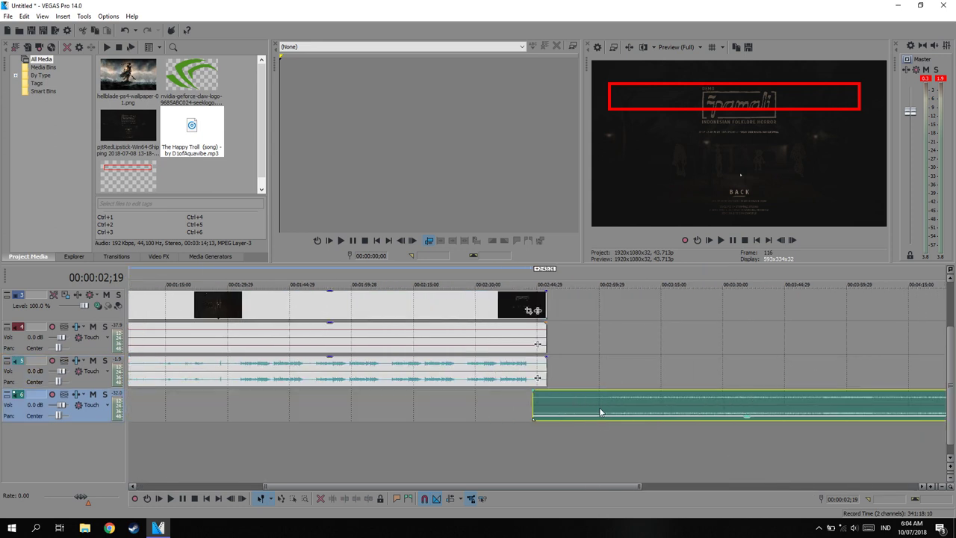
{"action": "left_click", "coordinate": [593, 404]}
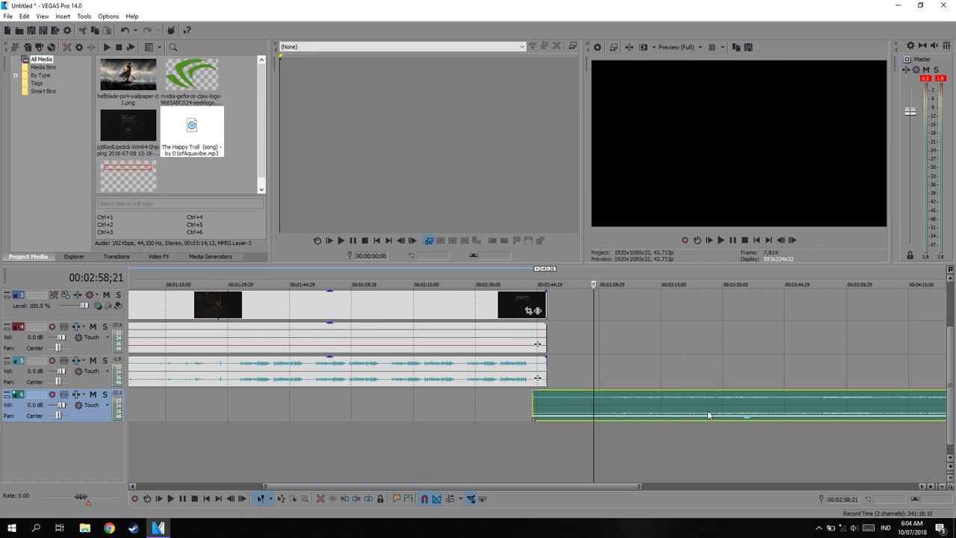
{"action": "left_click", "coordinate": [607, 404]}
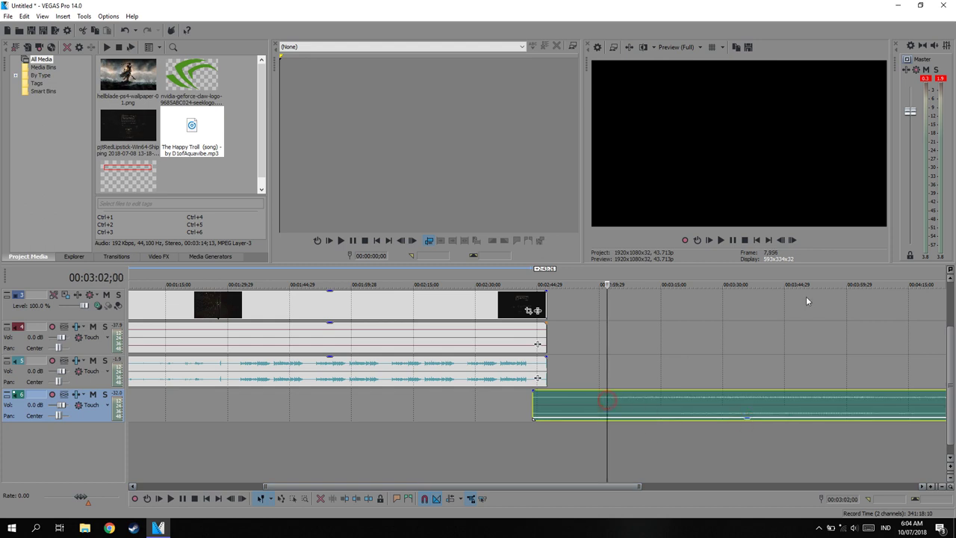
{"action": "key", "text": "space"}
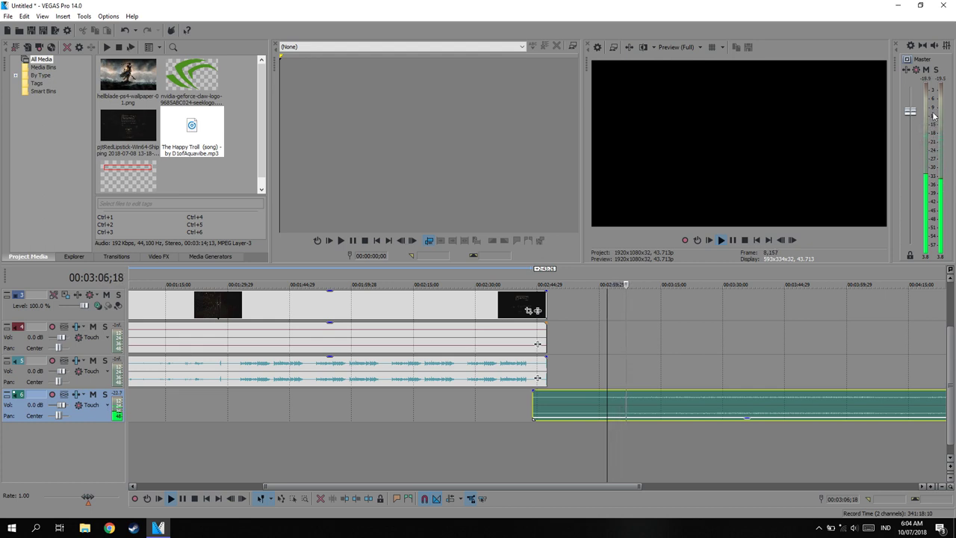
Step: Raise the Master to 12.0 dB, pause, and drag the music clip to 00:00:00
{"action": "left_click_drag", "start_coordinate": [909, 112], "coordinate": [910, 88]}
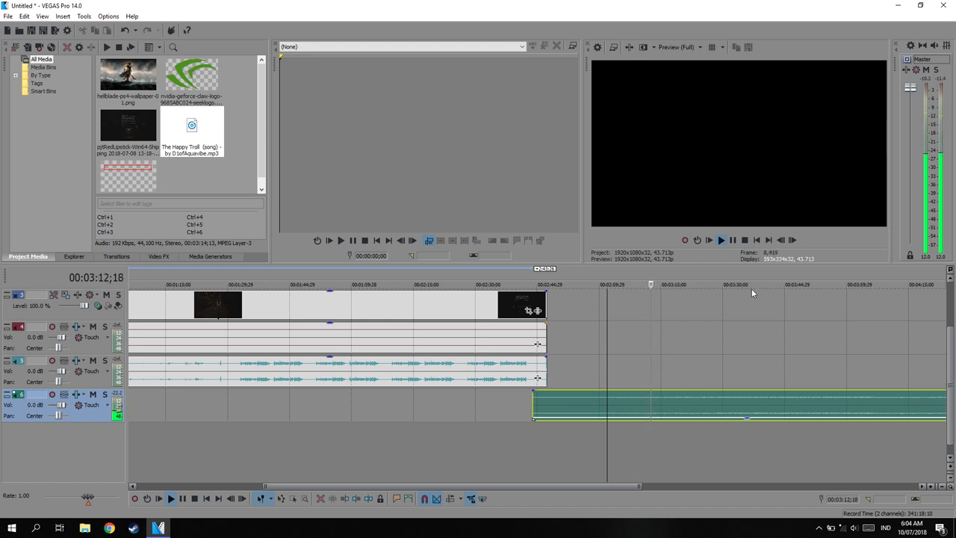
{"action": "left_click", "coordinate": [732, 240]}
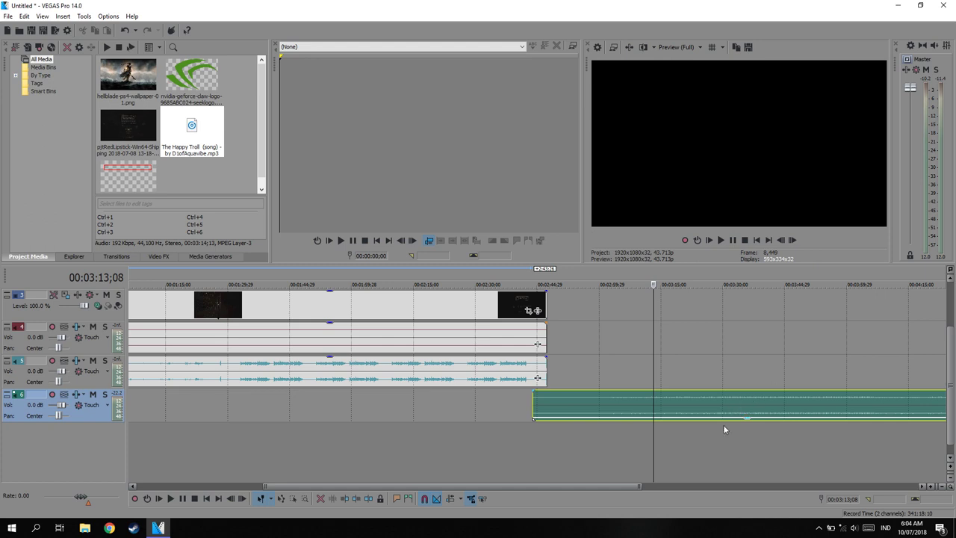
{"action": "scroll", "coordinate": [713, 396], "scroll_direction": "down", "scroll_amount": 3}
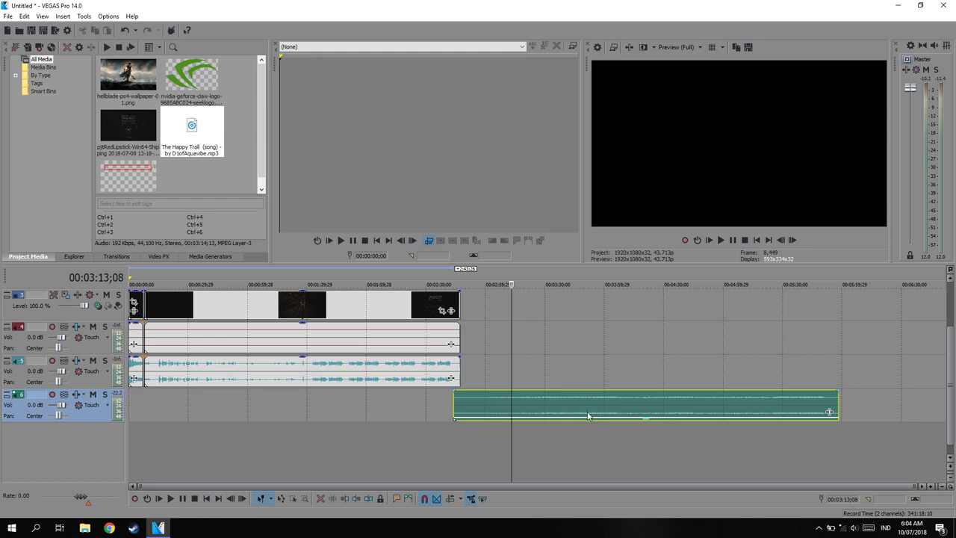
{"action": "left_click_drag", "start_coordinate": [588, 416], "coordinate": [2, 412]}
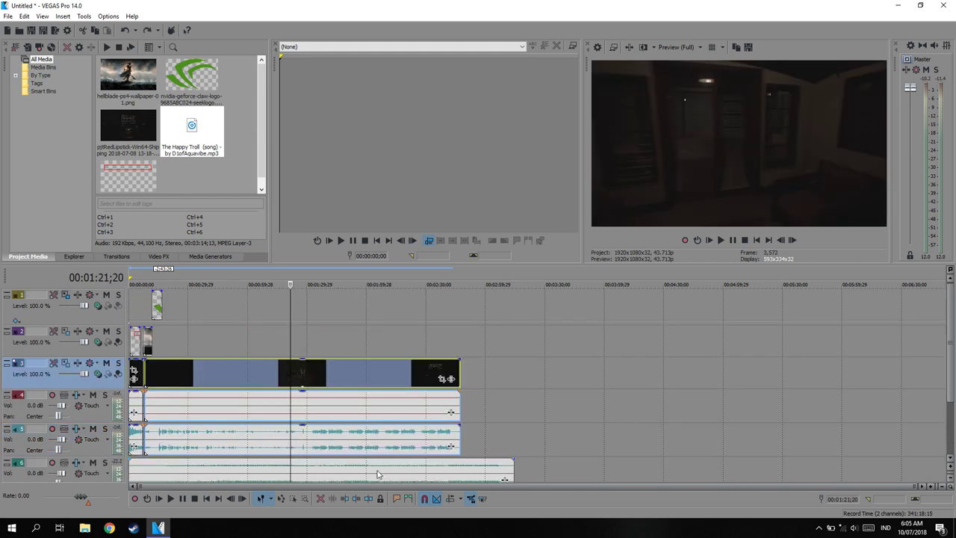
{"action": "scroll", "coordinate": [375, 474], "scroll_direction": "up", "scroll_amount": 3}
{"action": "left_click", "coordinate": [397, 394]}
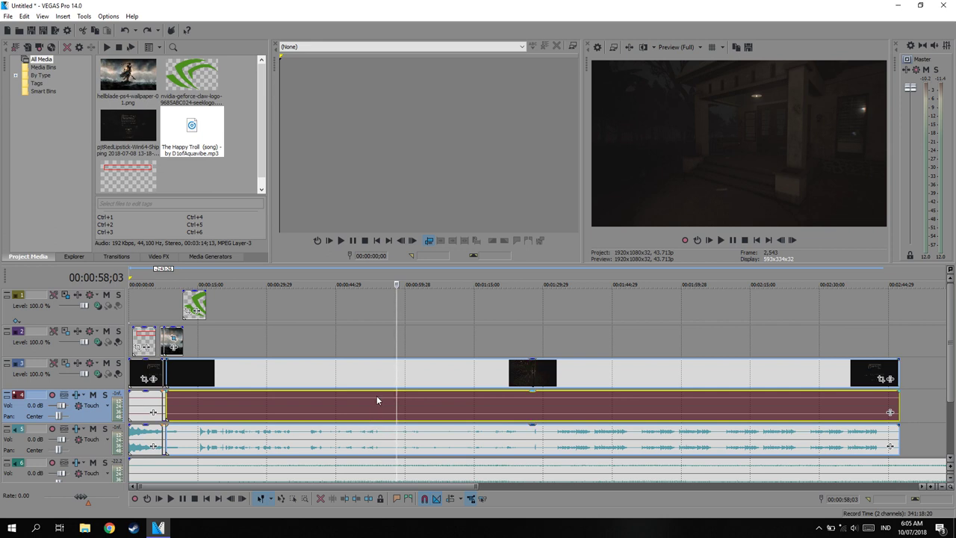
Step: Split the gameplay clip and both audio tracks at 00:00:54;13, then move to 01:09;09
{"action": "left_click", "coordinate": [379, 376]}
{"action": "key", "text": "s"}
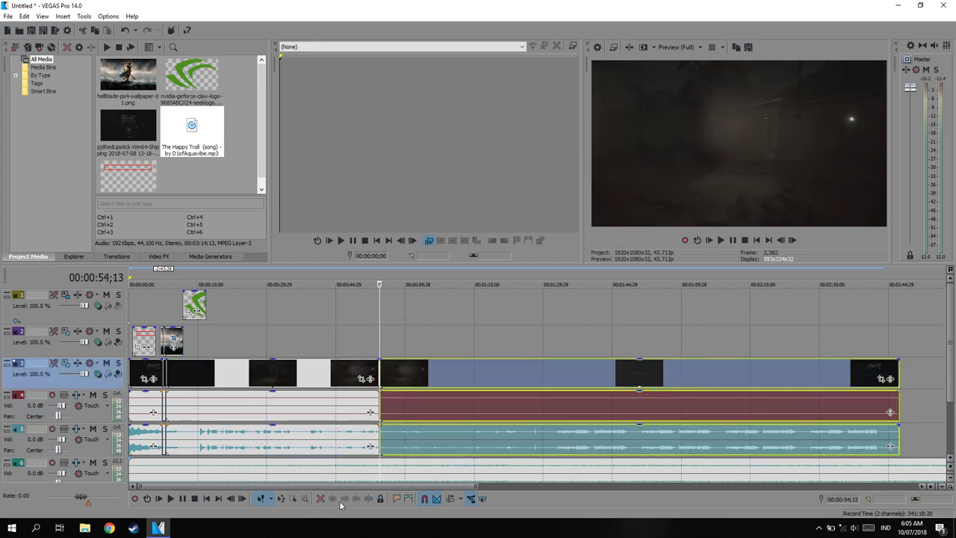
{"action": "left_click", "coordinate": [448, 371]}
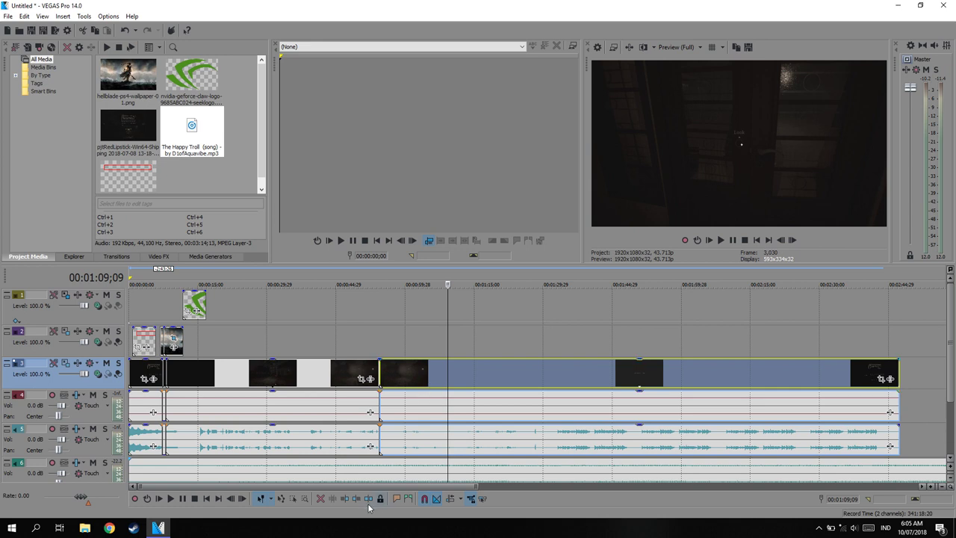
{"action": "left_click", "coordinate": [521, 386]}
Step: Try Trim Start and Trim End with undo, then trim the later clips to start at 00:01:32;13
{"action": "left_click", "coordinate": [343, 499]}
{"action": "key", "text": "ctrl+z"}
{"action": "left_click", "coordinate": [357, 500]}
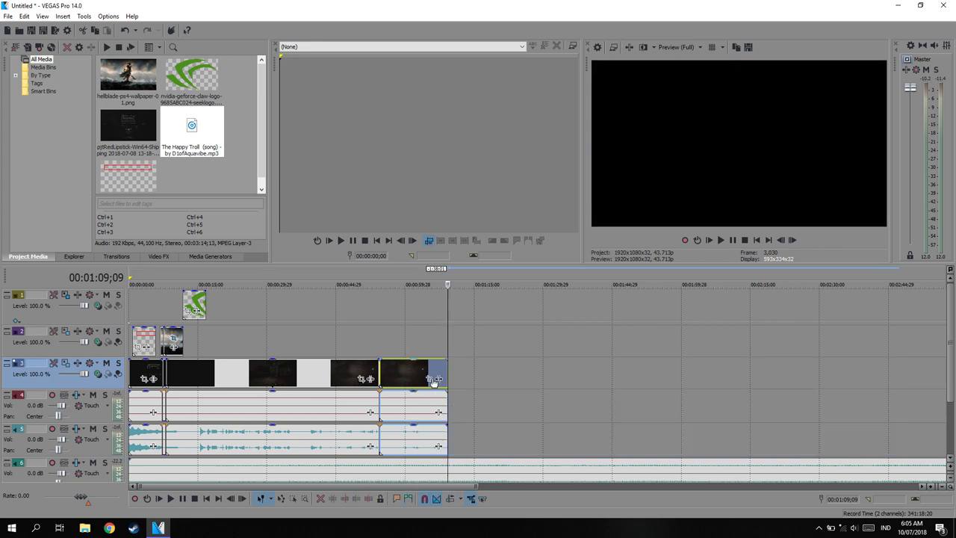
{"action": "key", "text": "ctrl+z"}
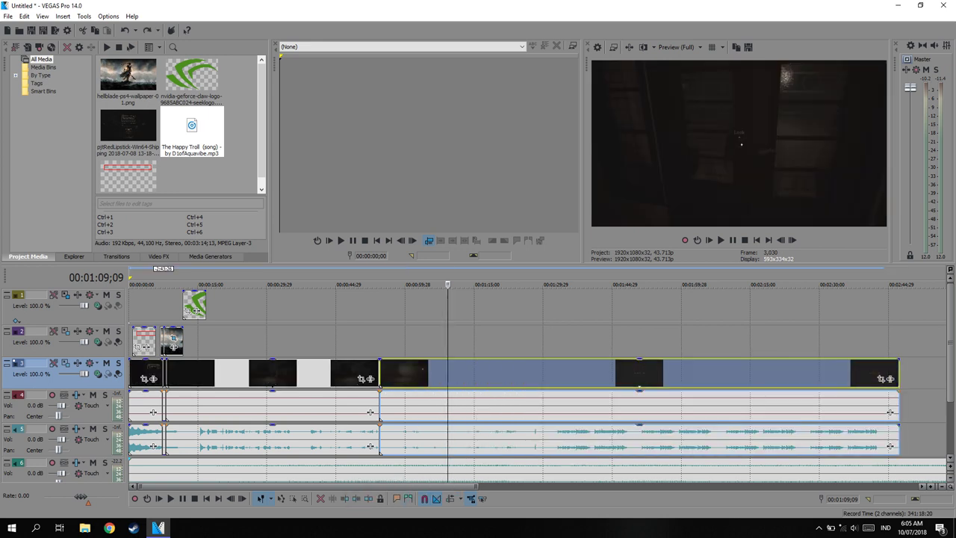
{"action": "left_click", "coordinate": [502, 365]}
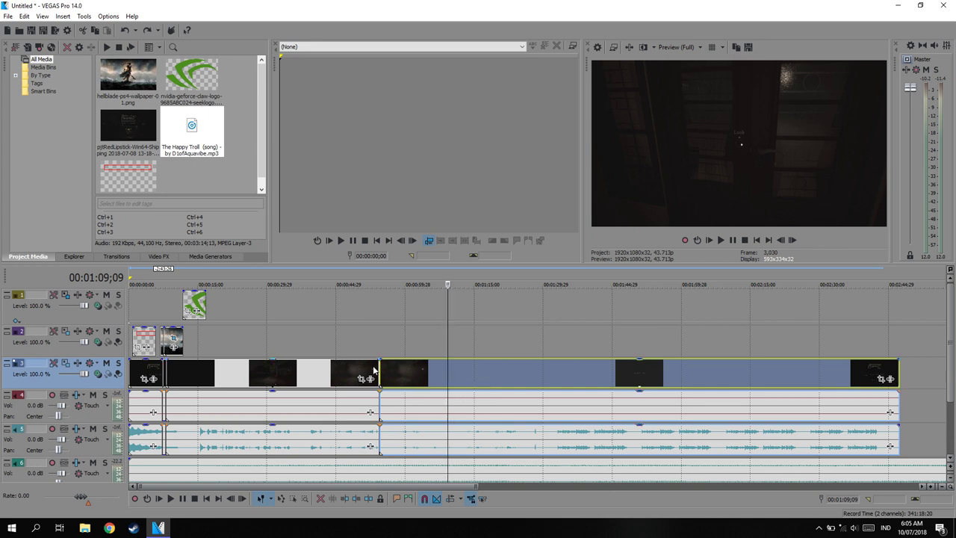
{"action": "left_click", "coordinate": [555, 379]}
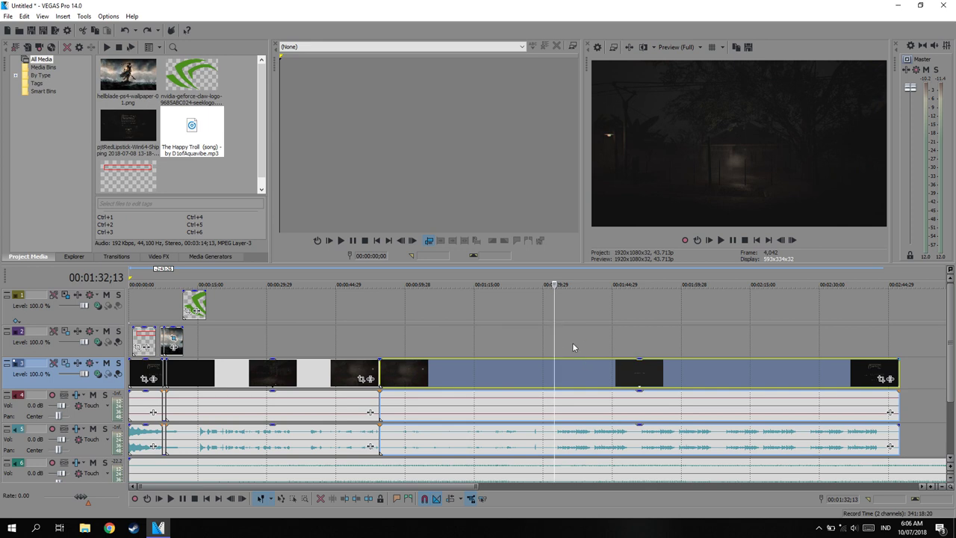
{"action": "left_click", "coordinate": [344, 500]}
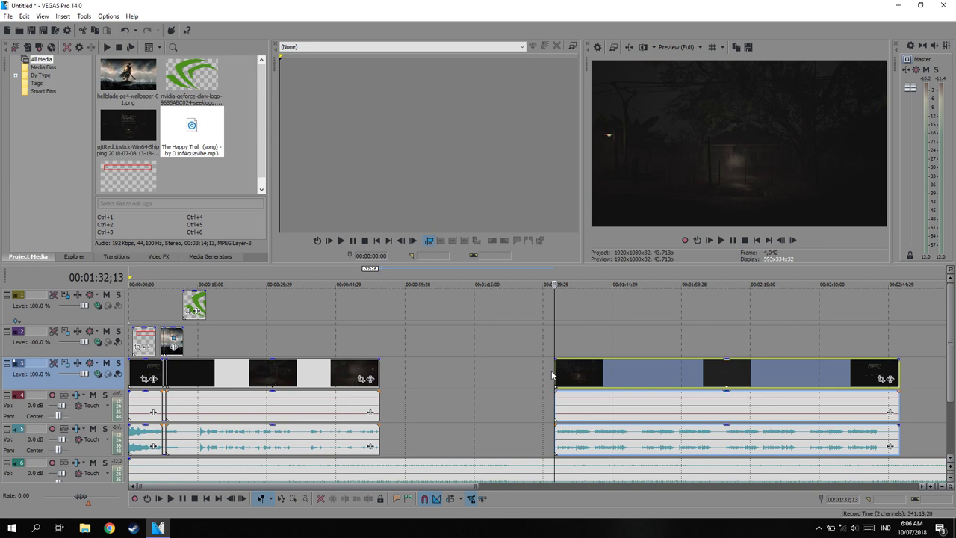
Step: Try adjusting the trimmed clip's start point, then undo the changes
{"action": "left_click_drag", "start_coordinate": [553, 377], "coordinate": [554, 373]}
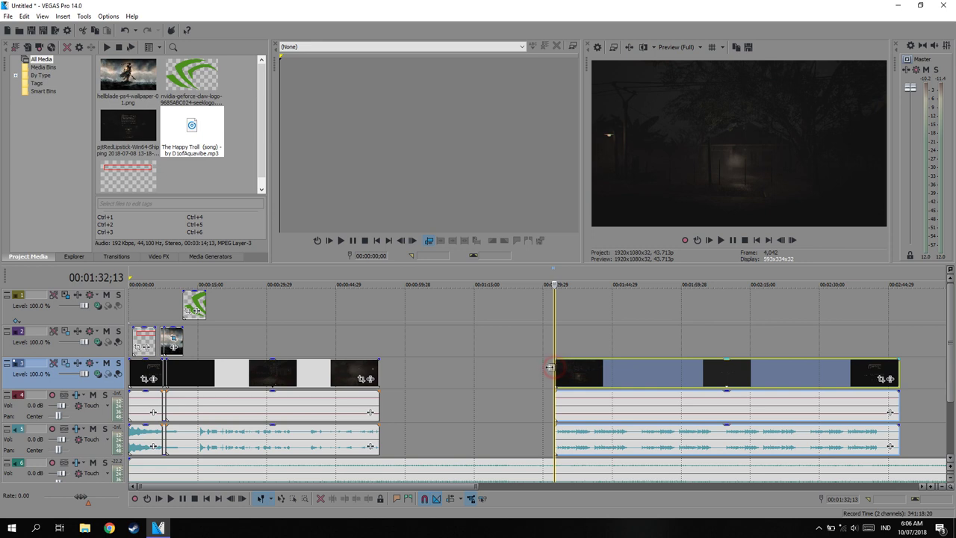
{"action": "left_click_drag", "start_coordinate": [554, 373], "coordinate": [381, 361]}
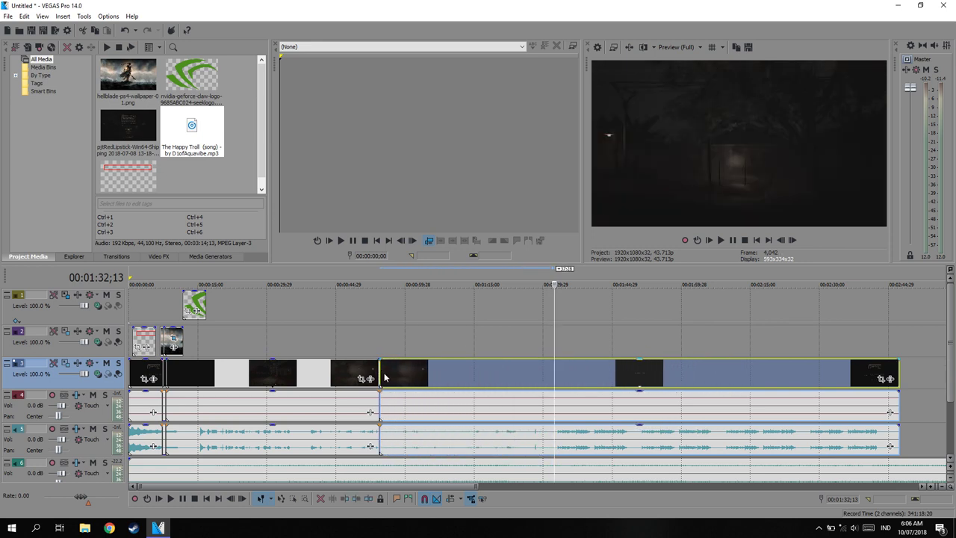
{"action": "key", "text": "Delete"}
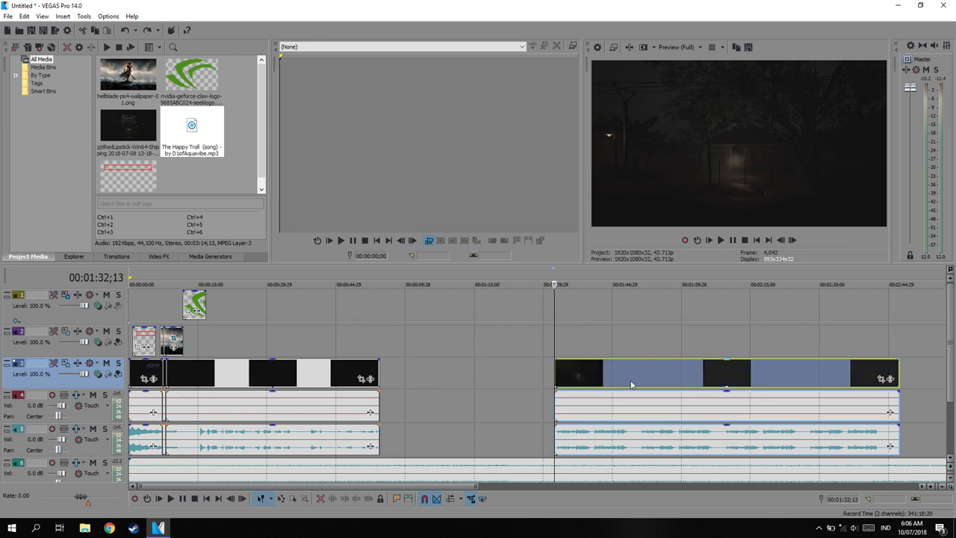
{"action": "left_click_drag", "start_coordinate": [555, 379], "coordinate": [562, 384]}
{"action": "key", "text": "ctrl+z"}
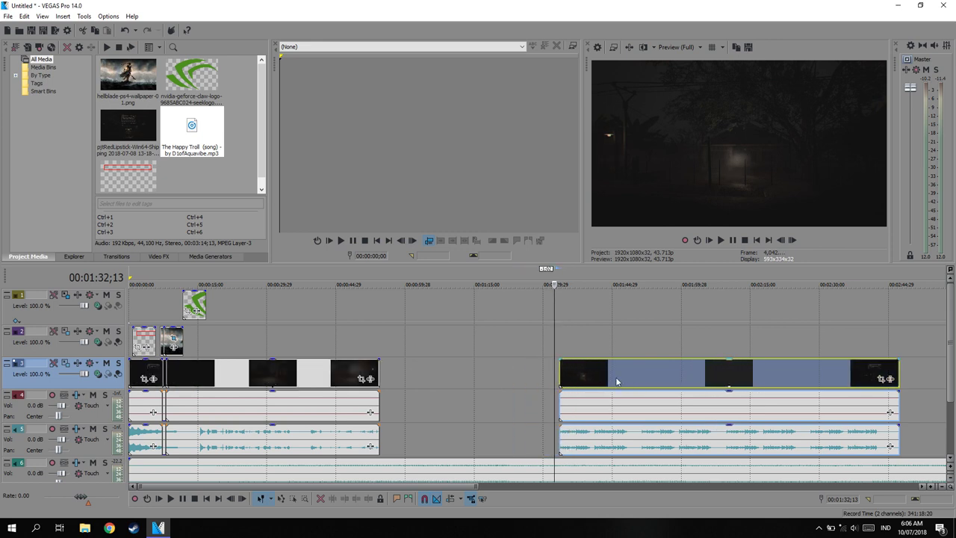
Step: Slide the later footage and audio left so they butt against the first events at 00:00:54;13
{"action": "left_click_drag", "start_coordinate": [599, 378], "coordinate": [390, 383]}
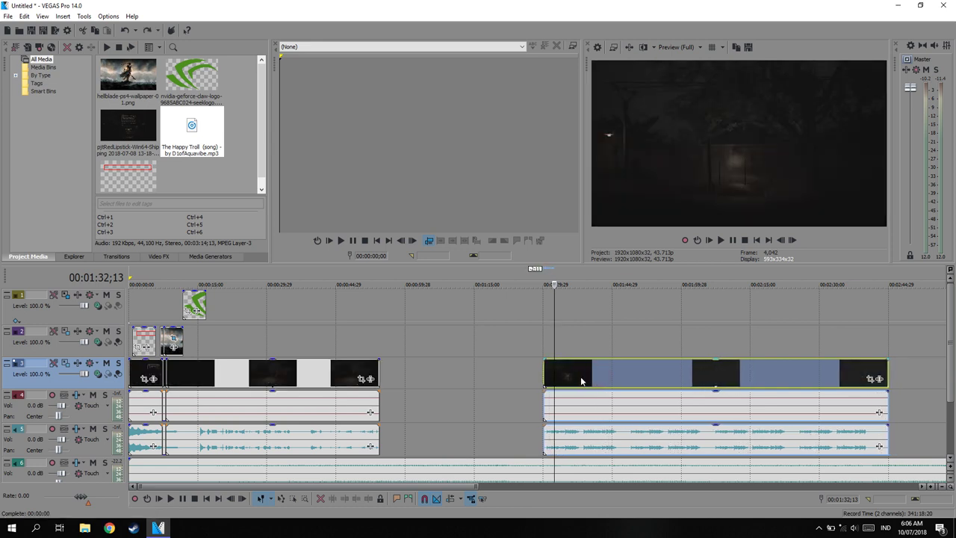
{"action": "left_click", "coordinate": [379, 379]}
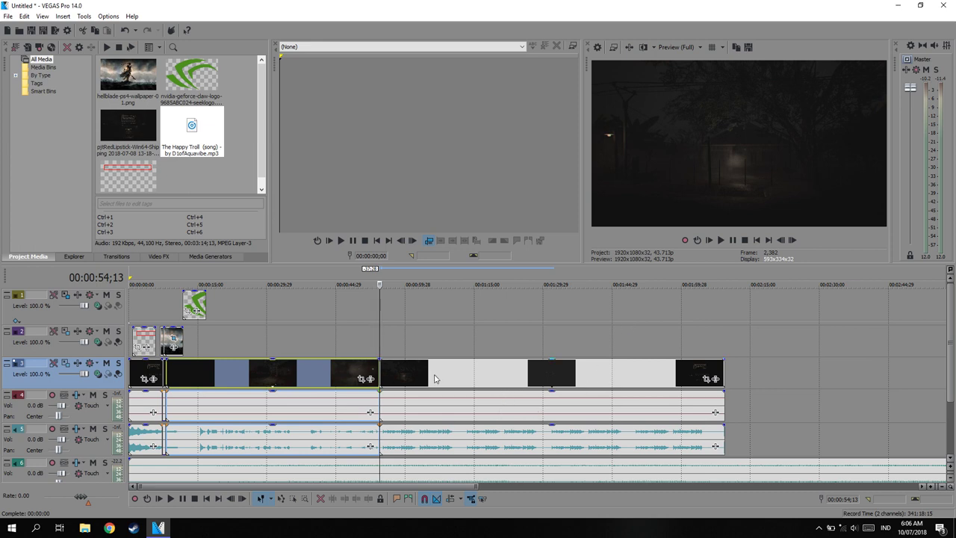
{"action": "left_click_drag", "start_coordinate": [440, 379], "coordinate": [566, 375]}
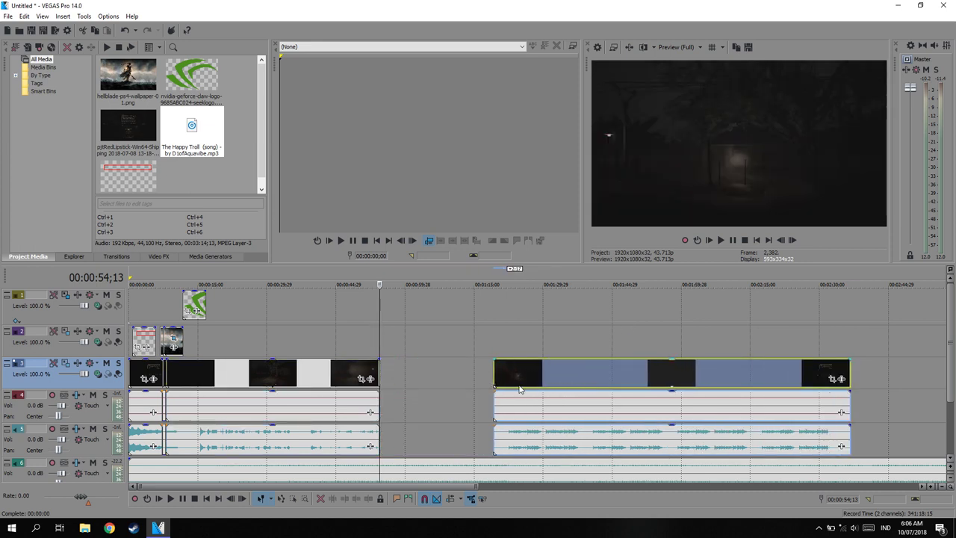
{"action": "left_click_drag", "start_coordinate": [595, 376], "coordinate": [469, 377]}
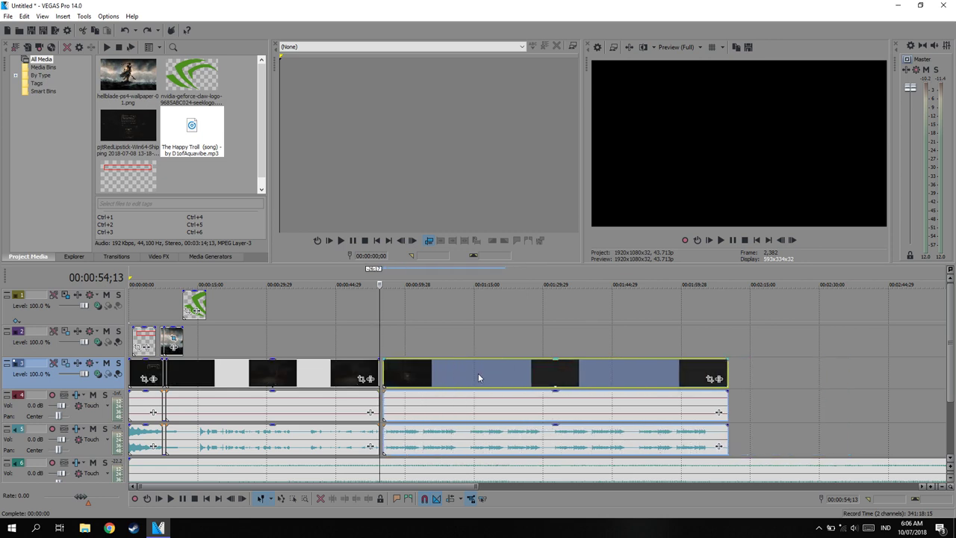
{"action": "scroll", "coordinate": [597, 384], "scroll_direction": "up", "scroll_amount": 3}
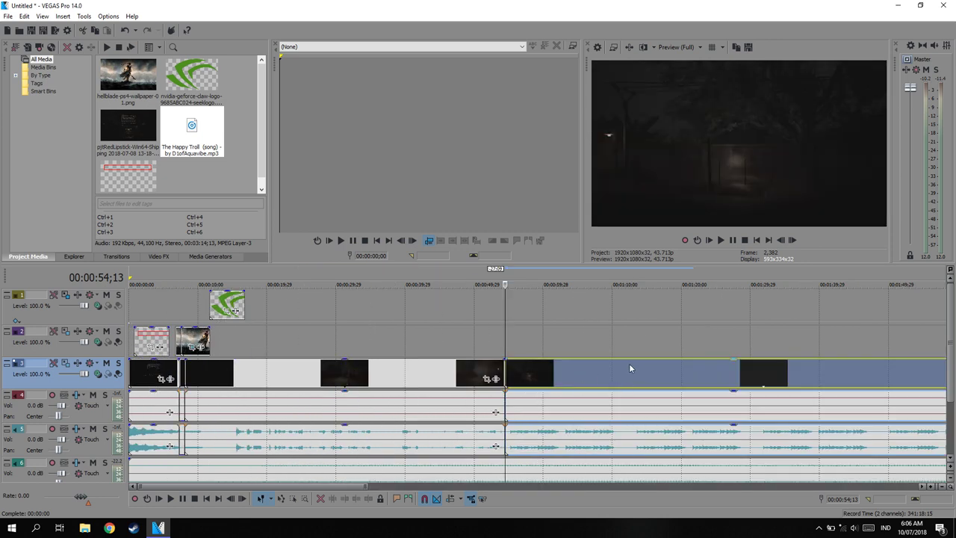
{"action": "scroll", "coordinate": [590, 404], "scroll_direction": "down", "scroll_amount": 5}
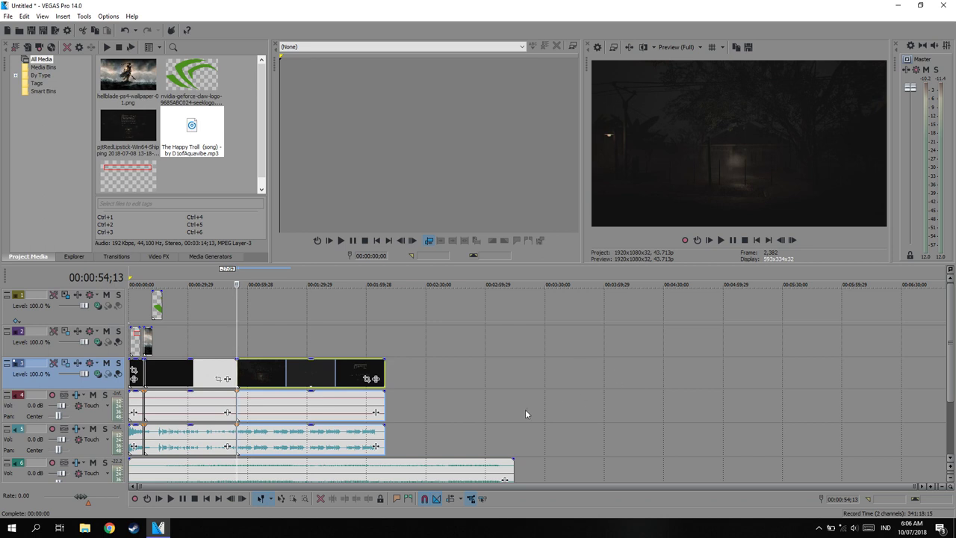
Step: Preview frames at 00:01:52;16 and 00:01:37;29, returning the second clip to the timeline start
{"action": "left_click", "coordinate": [353, 368]}
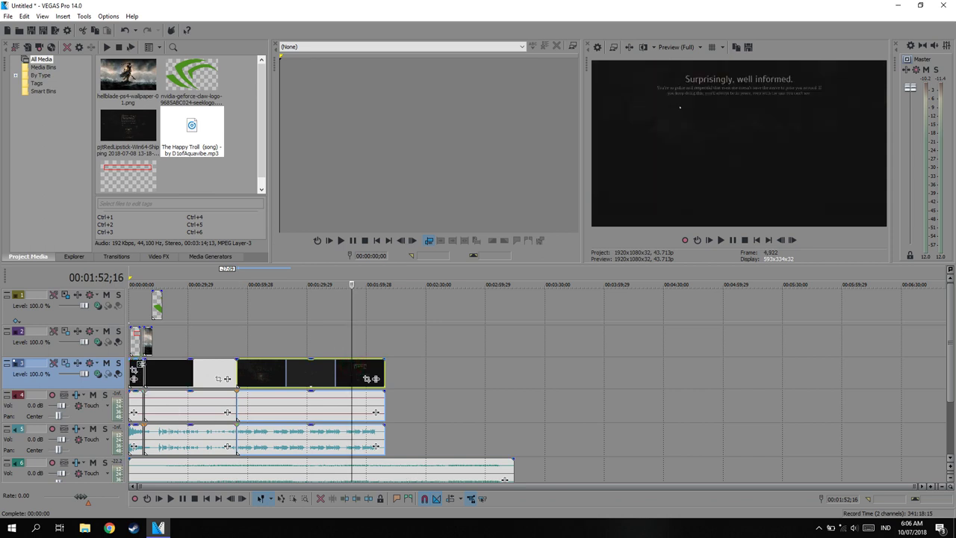
{"action": "left_click", "coordinate": [140, 368]}
{"action": "mouse_move", "coordinate": [190, 369]}
{"action": "left_mouse_down"}
{"action": "mouse_move", "coordinate": [266, 383]}
{"action": "mouse_move", "coordinate": [160, 381]}
{"action": "left_mouse_up"}
{"action": "left_click", "coordinate": [167, 377]}
{"action": "left_click", "coordinate": [322, 374]}
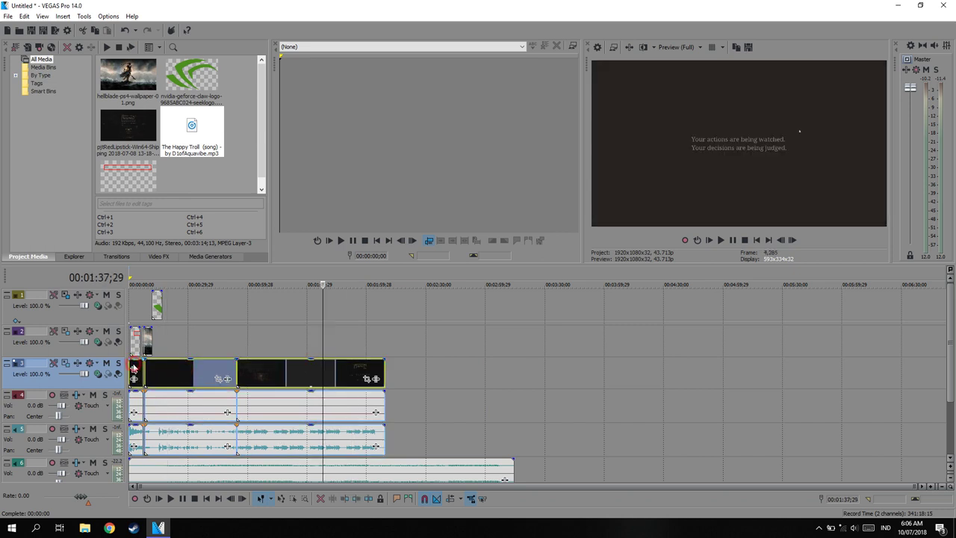
{"action": "scroll", "coordinate": [305, 375], "scroll_direction": "up", "scroll_amount": 3}
{"action": "scroll", "coordinate": [305, 376], "scroll_direction": "down", "scroll_amount": 3}
Step: Check frames near 00:01:24;05 and 00:01:25;18, then place the playhead at the edit's end, about 00:02:09;12
{"action": "left_click", "coordinate": [296, 375]}
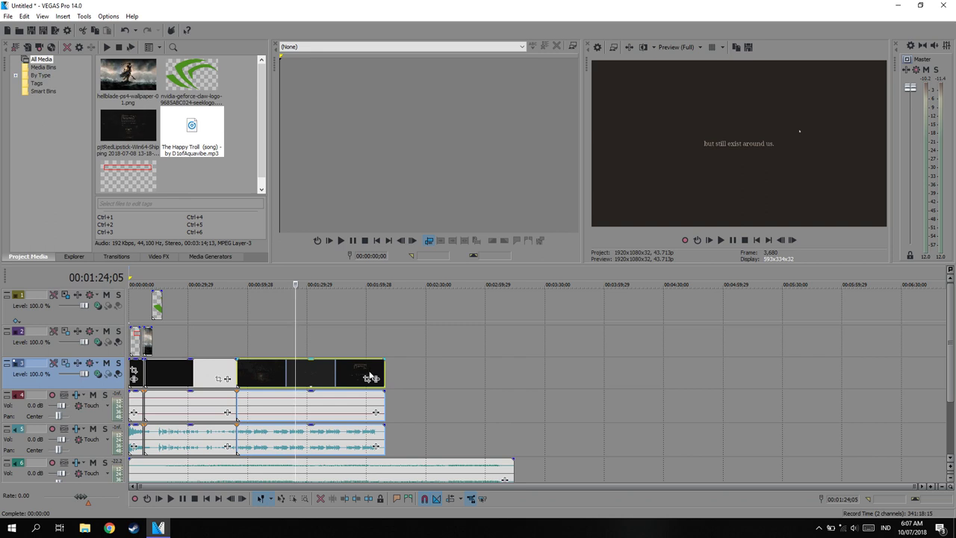
{"action": "scroll", "coordinate": [200, 378], "scroll_direction": "up", "scroll_amount": 10}
{"action": "scroll", "coordinate": [203, 373], "scroll_direction": "down", "scroll_amount": 9}
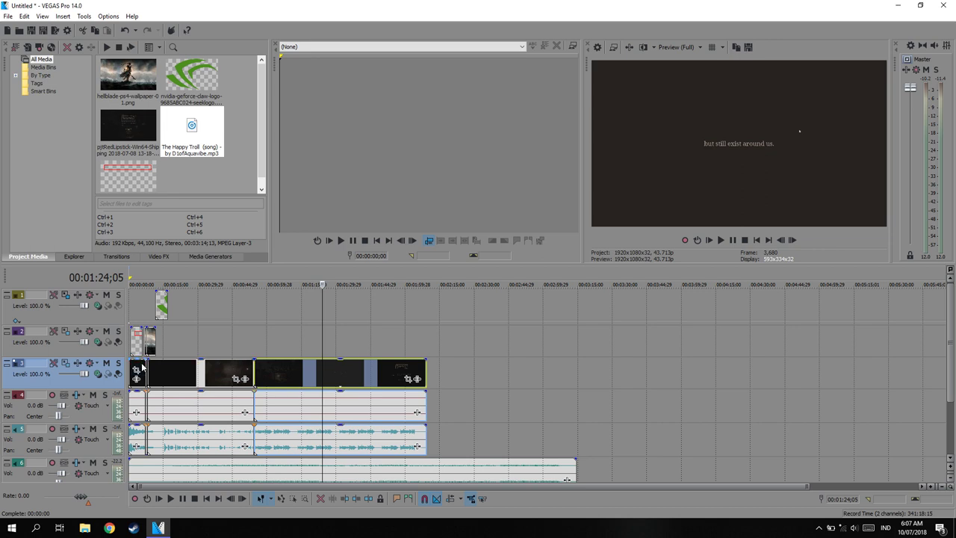
{"action": "left_click", "coordinate": [326, 387]}
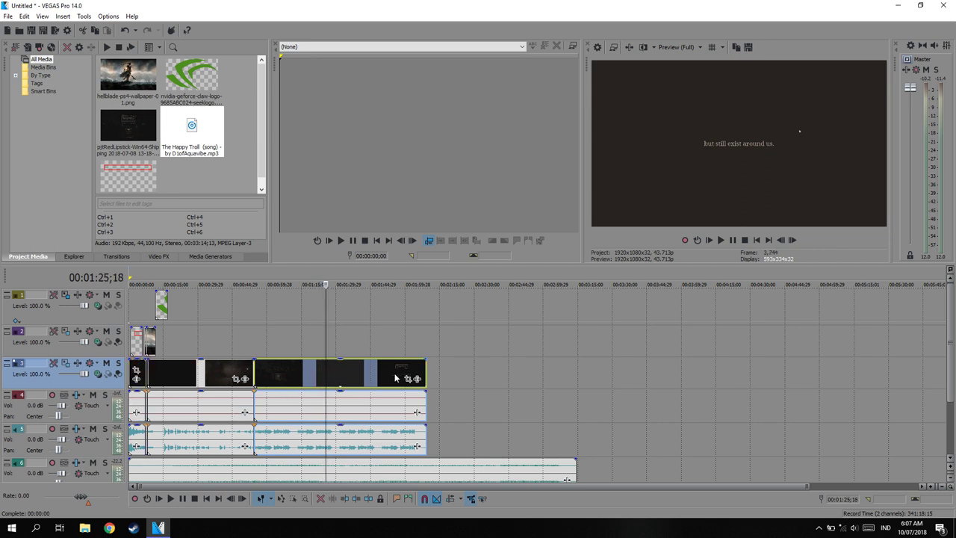
{"action": "left_click", "coordinate": [139, 368]}
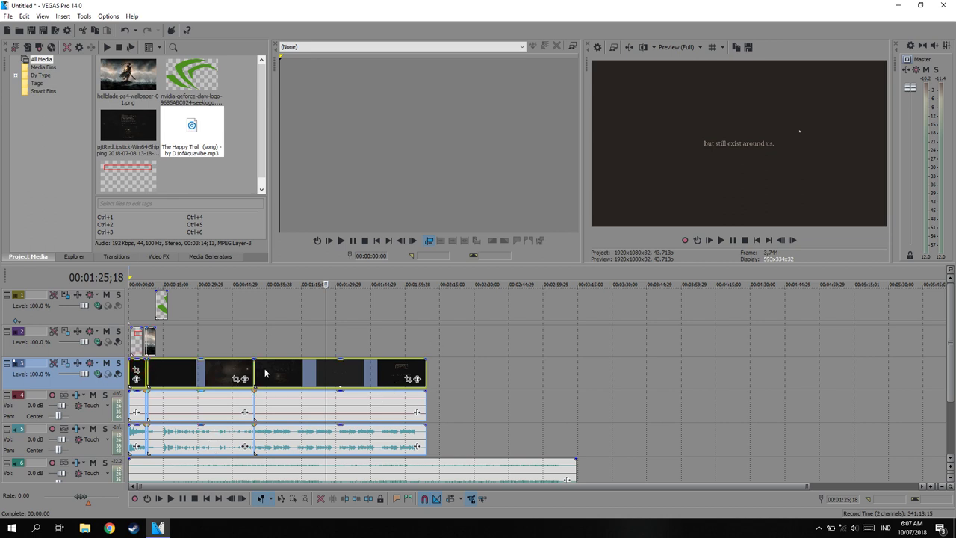
{"action": "left_click", "coordinate": [427, 369]}
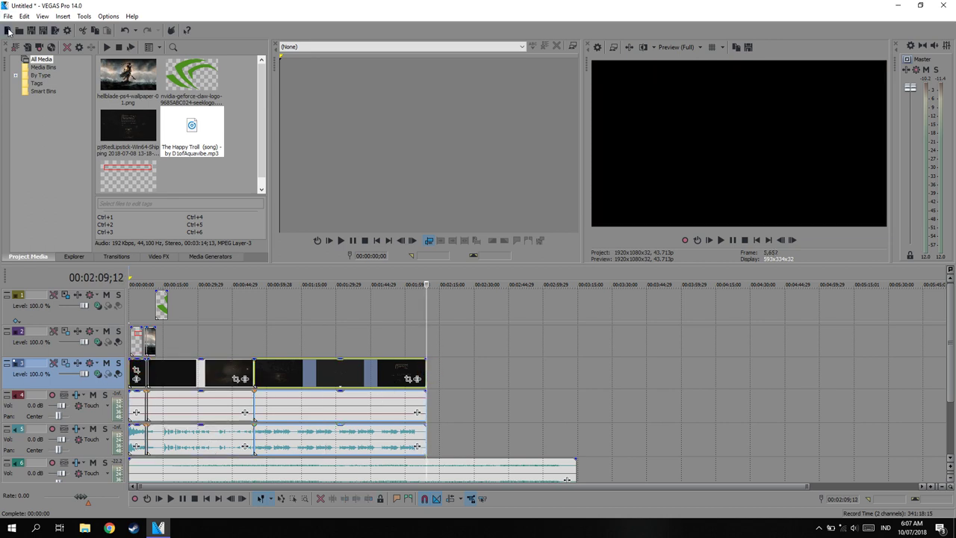
Step: Open the last pjtRedLipstick recording from D:\YouTube\Hasil Record and drag it right to about 00:04:05
{"action": "left_click", "coordinate": [9, 16]}
{"action": "left_click", "coordinate": [22, 39]}
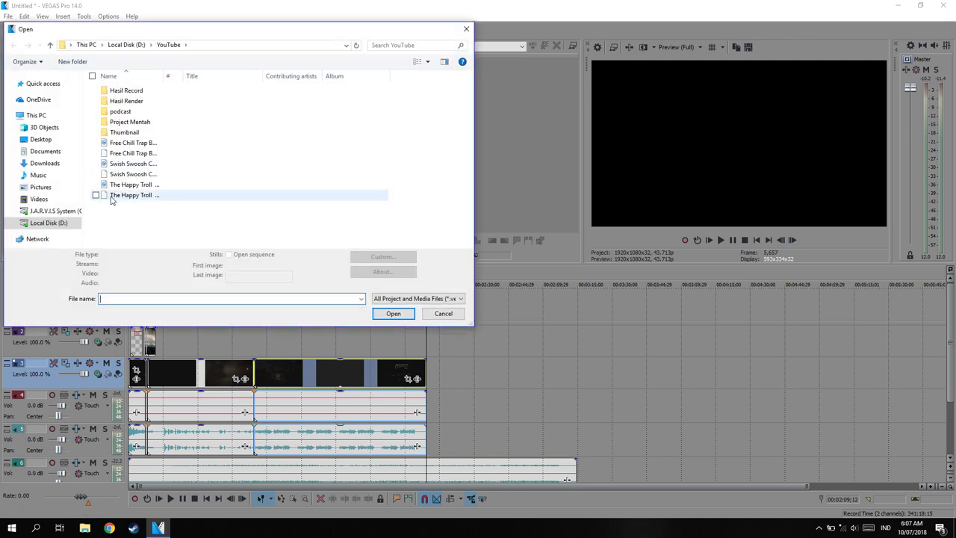
{"action": "left_click", "coordinate": [69, 224]}
{"action": "left_click", "coordinate": [135, 132]}
{"action": "double_click", "coordinate": [135, 132]}
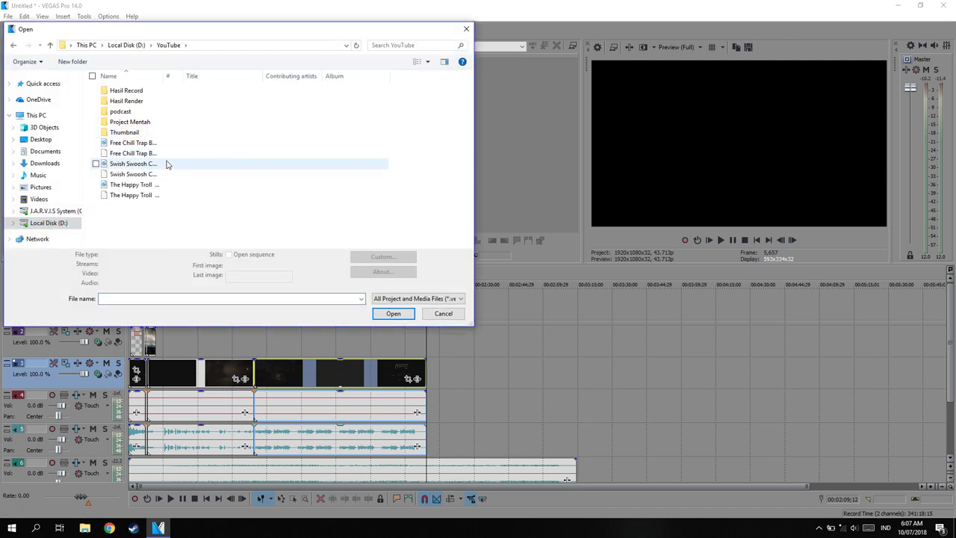
{"action": "double_click", "coordinate": [120, 91]}
{"action": "scroll", "coordinate": [270, 161], "scroll_direction": "down", "scroll_amount": 3}
{"action": "scroll", "coordinate": [270, 160], "scroll_direction": "down", "scroll_amount": 3}
{"action": "scroll", "coordinate": [265, 162], "scroll_direction": "down", "scroll_amount": 3}
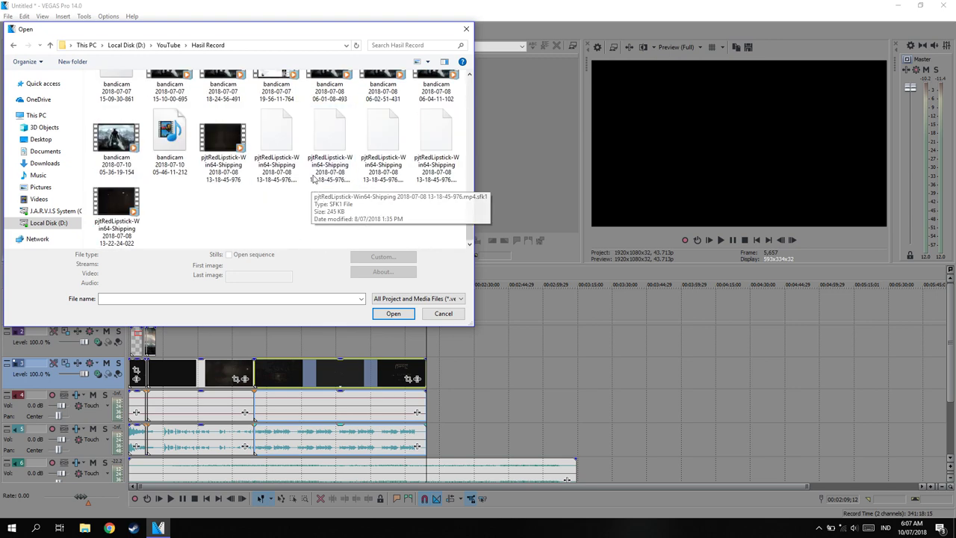
{"action": "left_click", "coordinate": [116, 213]}
{"action": "left_click", "coordinate": [393, 312]}
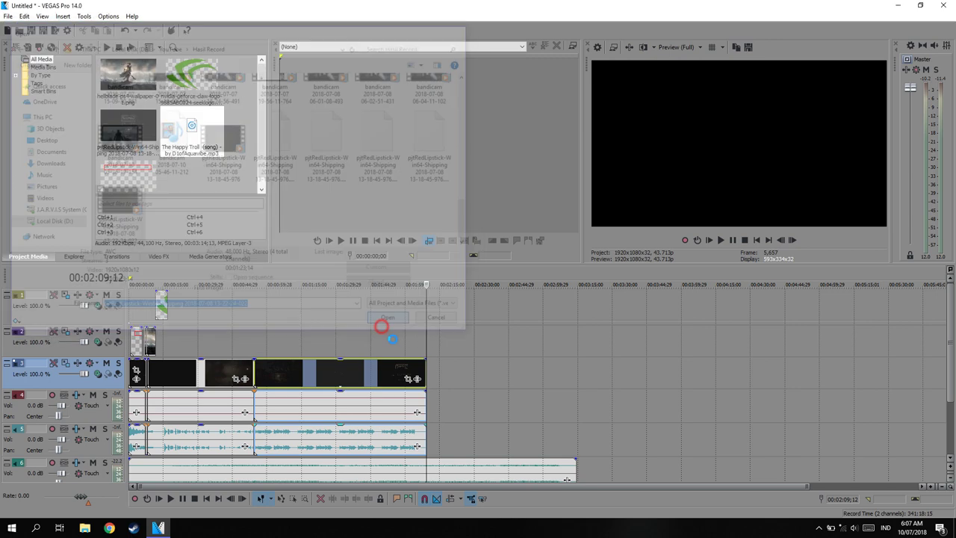
{"action": "left_click_drag", "start_coordinate": [557, 408], "coordinate": [763, 387]}
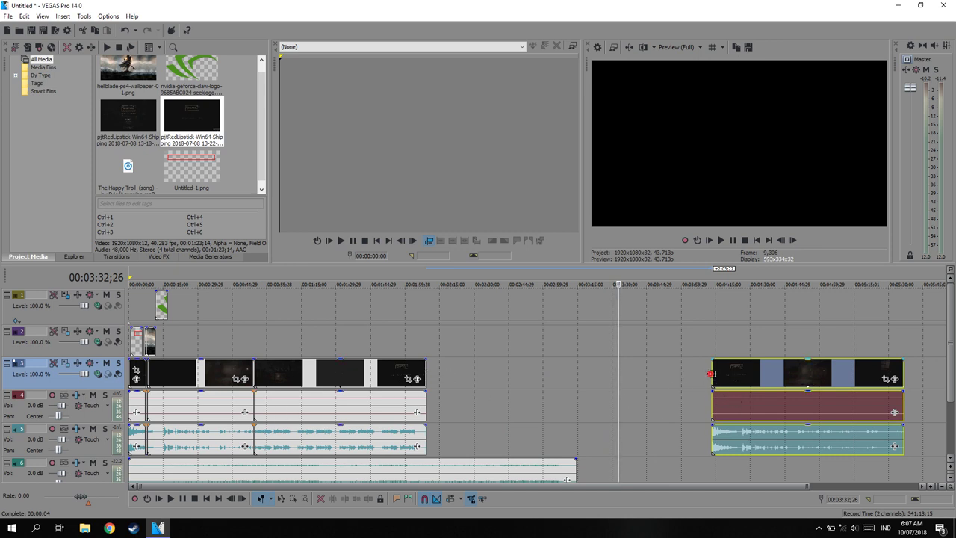
Step: Trim the new recording's start and slide it up against the earlier clips
{"action": "left_click", "coordinate": [711, 377]}
{"action": "left_click_drag", "start_coordinate": [704, 377], "coordinate": [431, 384]}
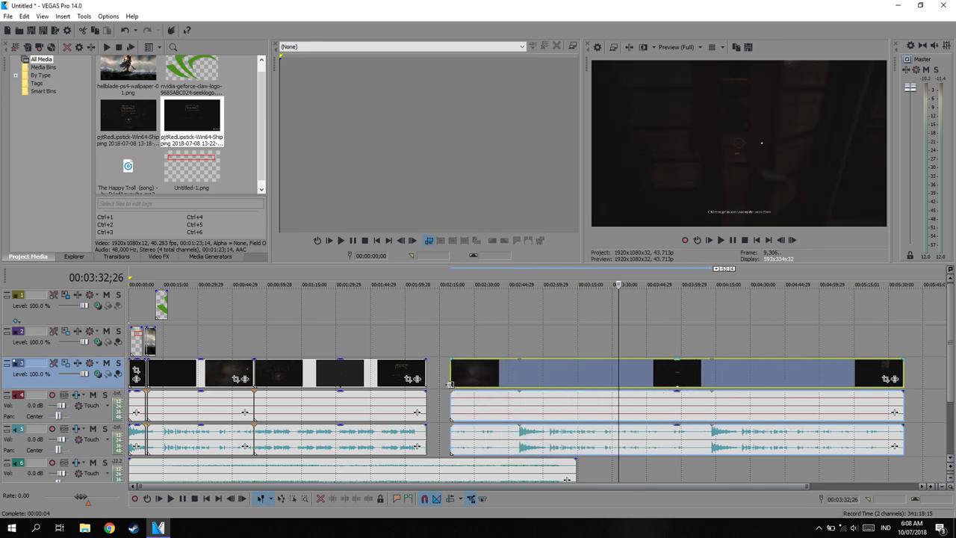
{"action": "mouse_move", "coordinate": [431, 385]}
{"action": "left_mouse_down"}
{"action": "mouse_move", "coordinate": [727, 381]}
{"action": "mouse_move", "coordinate": [480, 384]}
{"action": "left_mouse_up"}
{"action": "left_click", "coordinate": [749, 381]}
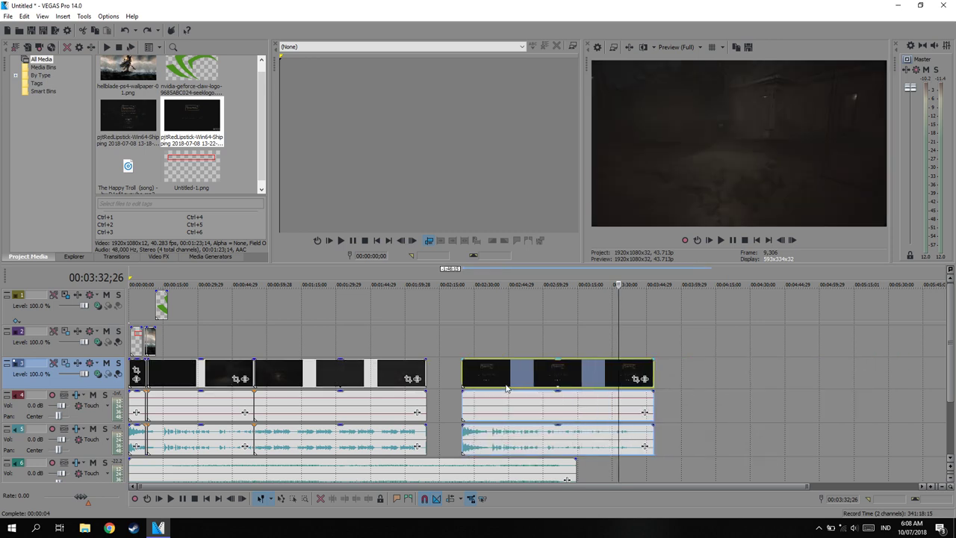
{"action": "left_click_drag", "start_coordinate": [480, 383], "coordinate": [473, 383]}
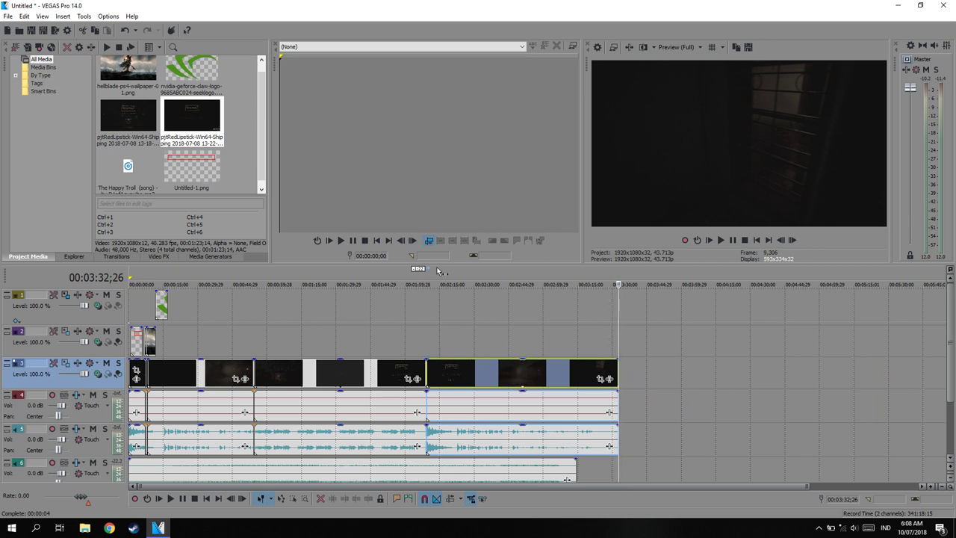
Step: Delete the new recording and its audio so the edit ends near 00:02:09 again
{"action": "left_click", "coordinate": [517, 388]}
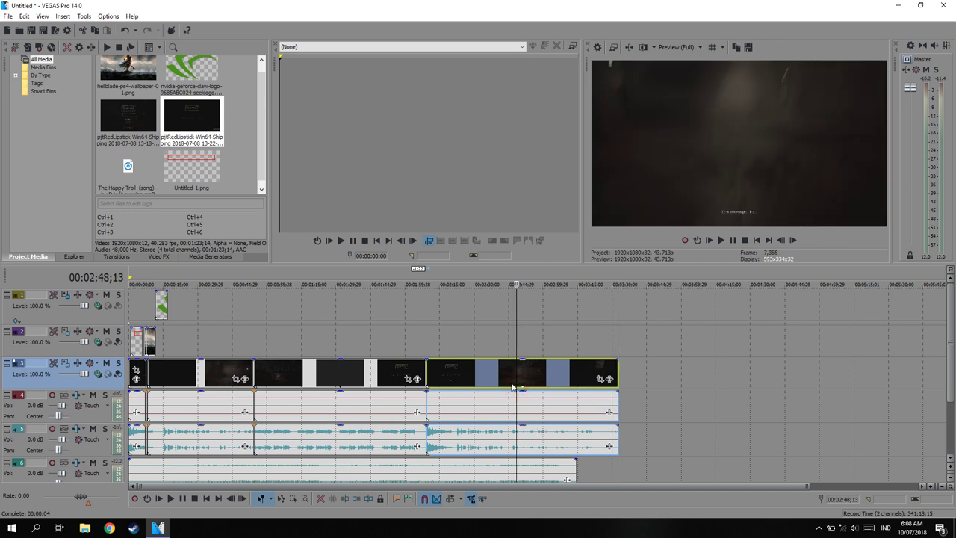
{"action": "key", "text": "Delete"}
{"action": "mouse_move", "coordinate": [950, 338]}
{"action": "left_mouse_down"}
{"action": "mouse_move", "coordinate": [951, 439]}
{"action": "mouse_move", "coordinate": [950, 338]}
{"action": "left_mouse_up"}
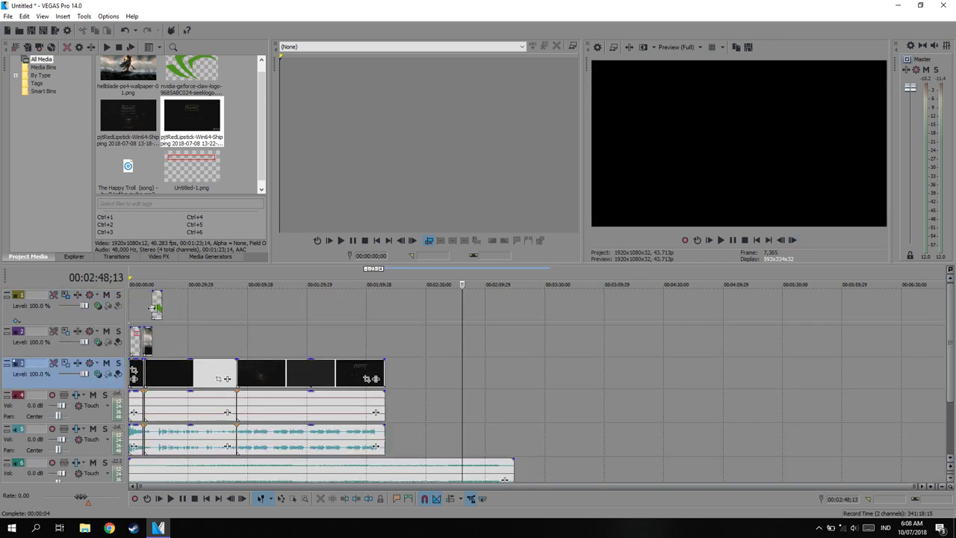
{"action": "left_click", "coordinate": [153, 307]}
{"action": "scroll", "coordinate": [292, 312], "scroll_direction": "up", "scroll_amount": 4}
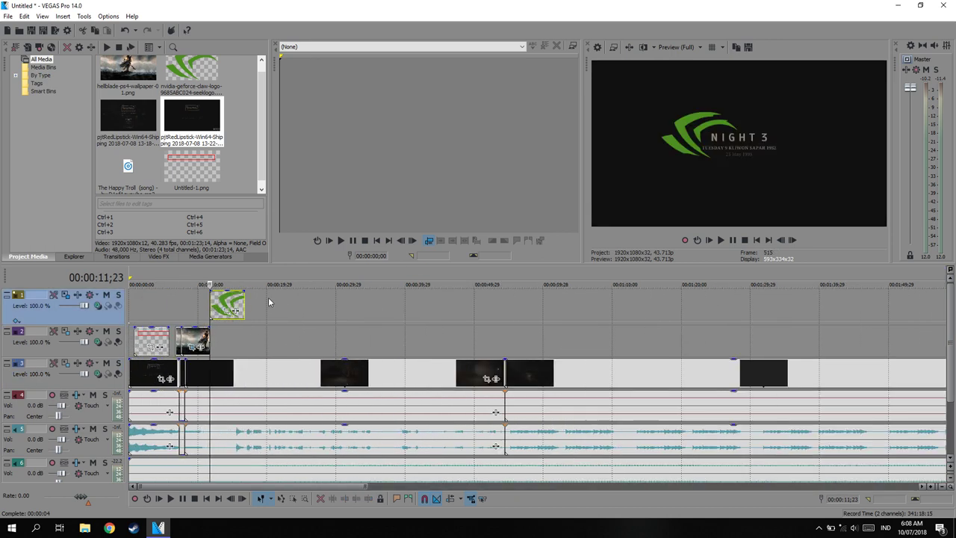
{"action": "scroll", "coordinate": [268, 302], "scroll_direction": "up", "scroll_amount": 4}
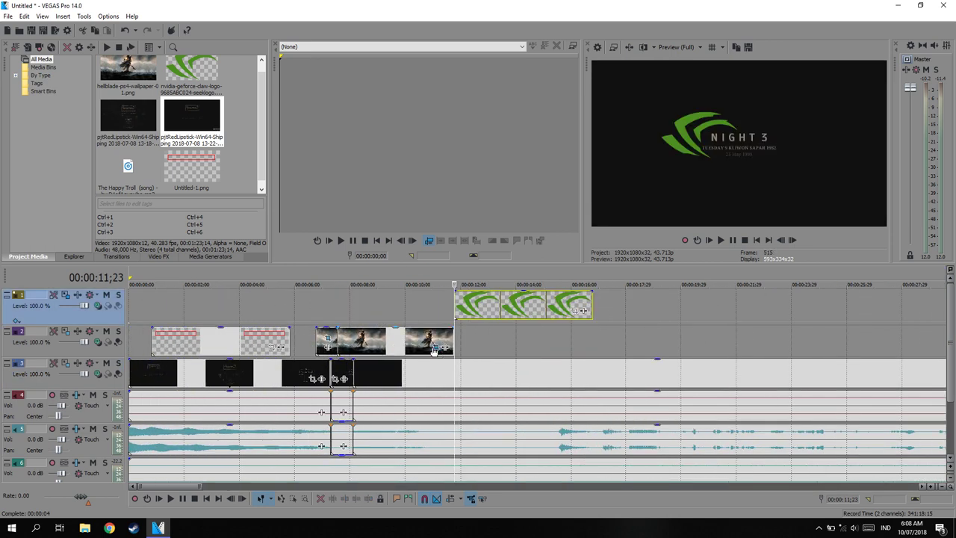
{"action": "scroll", "coordinate": [373, 360], "scroll_direction": "down", "scroll_amount": 2}
{"action": "left_click", "coordinate": [191, 348]}
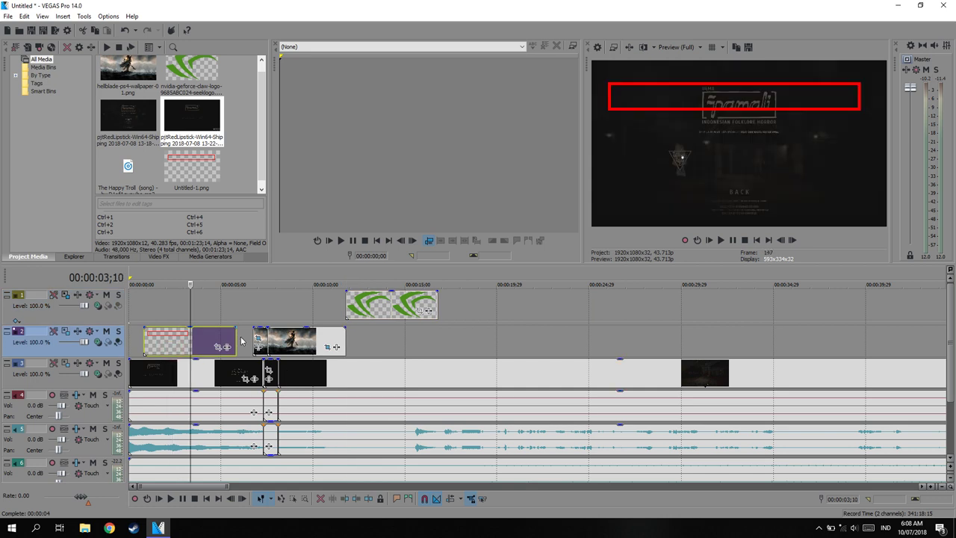
{"action": "left_click", "coordinate": [367, 302]}
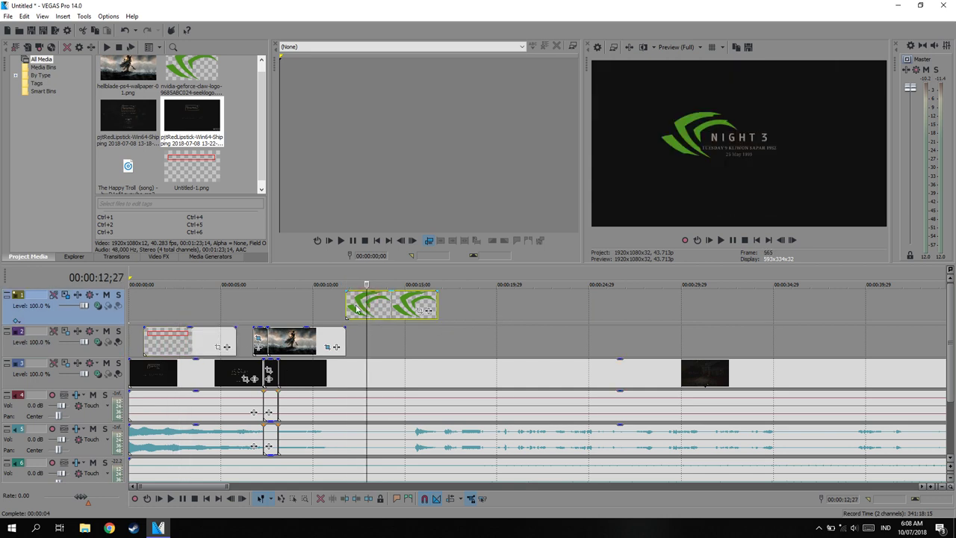
{"action": "left_click", "coordinate": [192, 333]}
{"action": "left_click", "coordinate": [384, 305]}
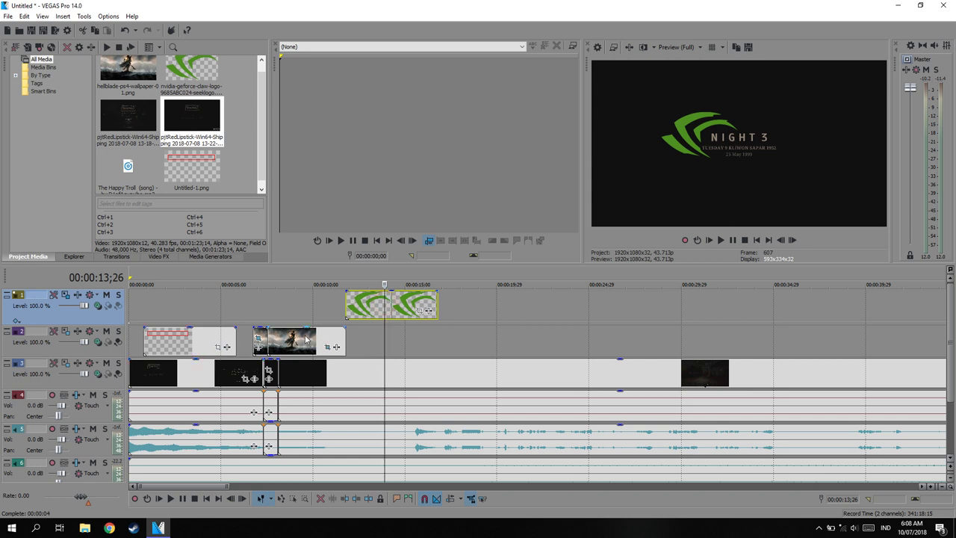
{"action": "left_click", "coordinate": [304, 342]}
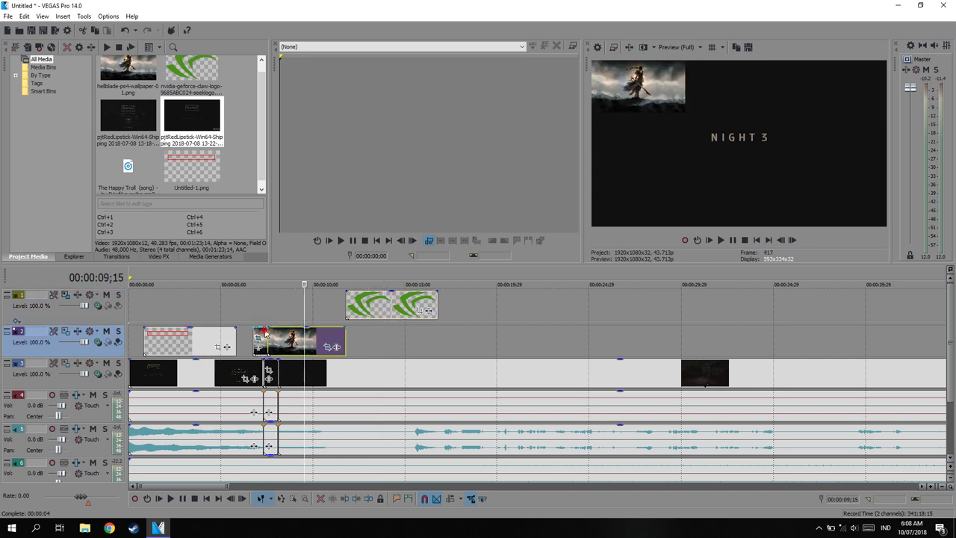
{"action": "left_click", "coordinate": [264, 345]}
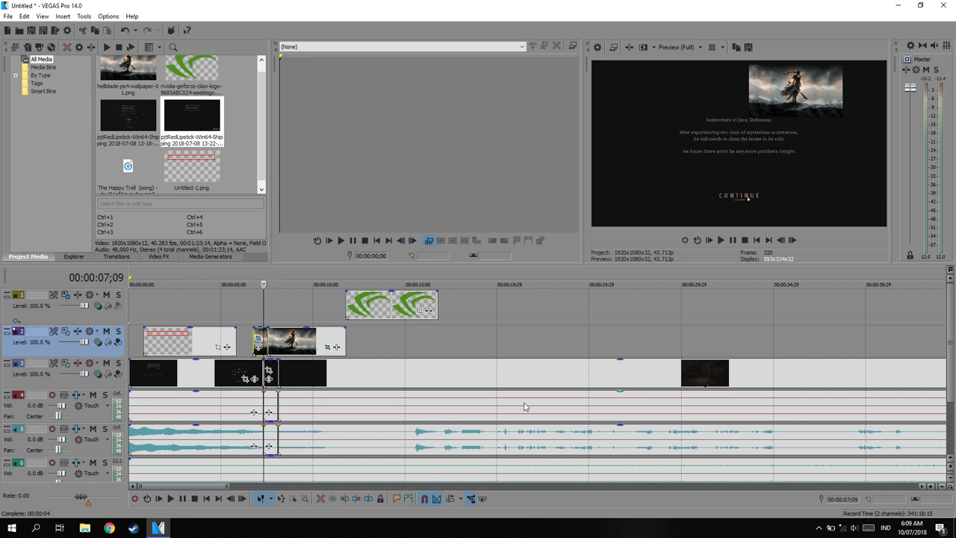
{"action": "scroll", "coordinate": [525, 407], "scroll_direction": "down", "scroll_amount": 3}
{"action": "scroll", "coordinate": [523, 381], "scroll_direction": "down", "scroll_amount": 3}
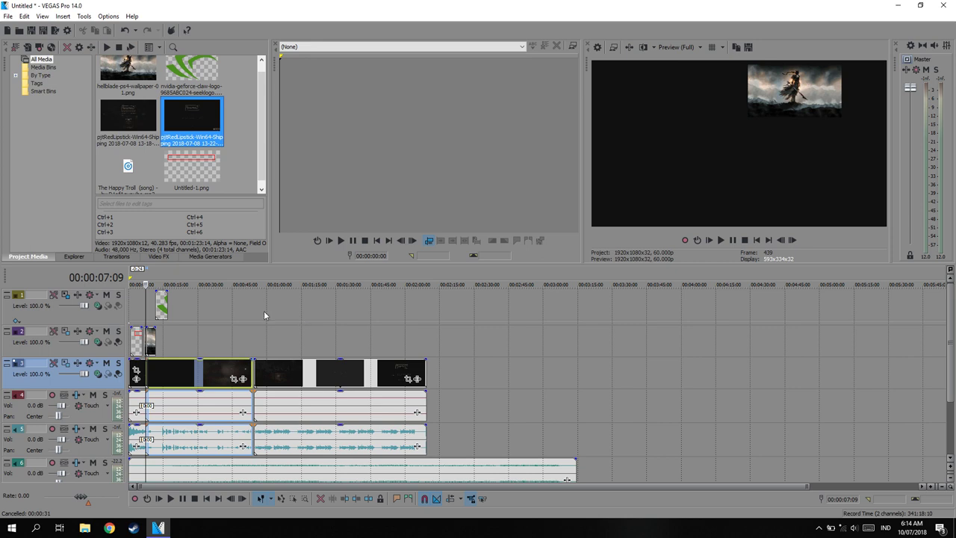
Step: Add a Default Titles & Text event from Media Generators to track 2
{"action": "left_click", "coordinate": [228, 257]}
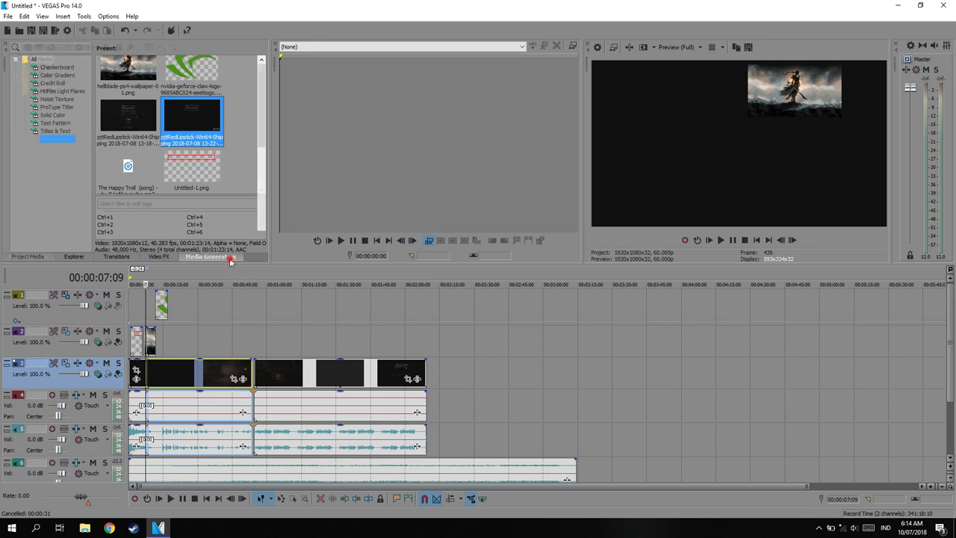
{"action": "left_click", "coordinate": [59, 132]}
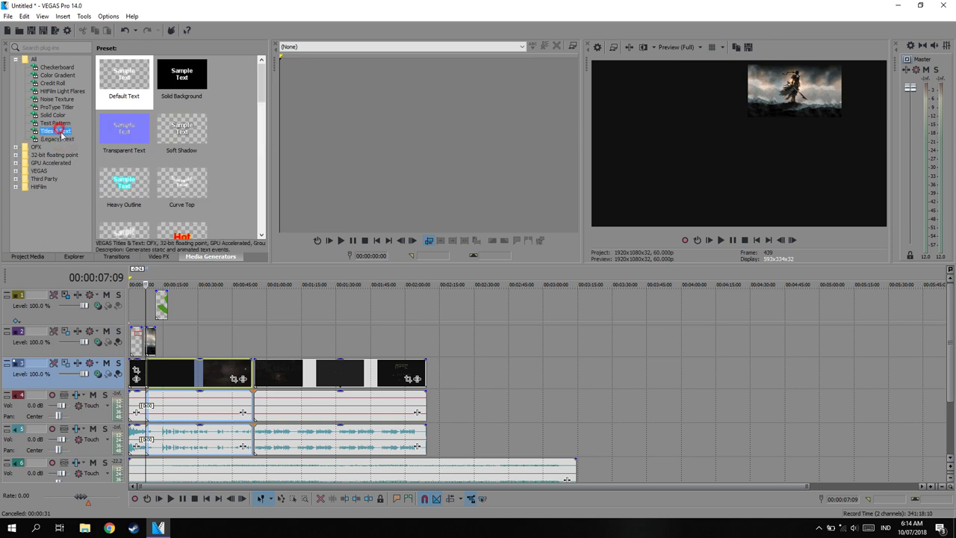
{"action": "left_click", "coordinate": [69, 139]}
{"action": "left_click", "coordinate": [60, 131]}
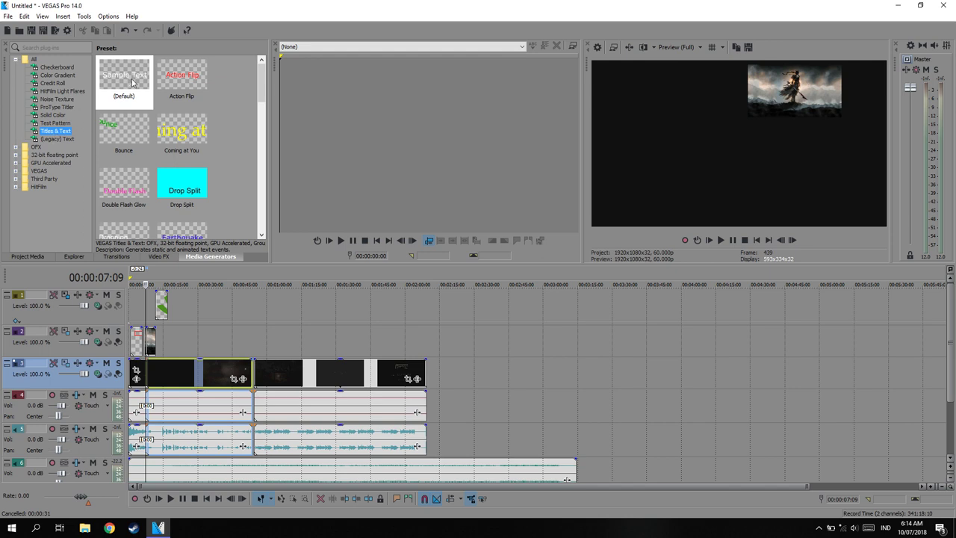
{"action": "left_click_drag", "start_coordinate": [132, 83], "coordinate": [231, 346]}
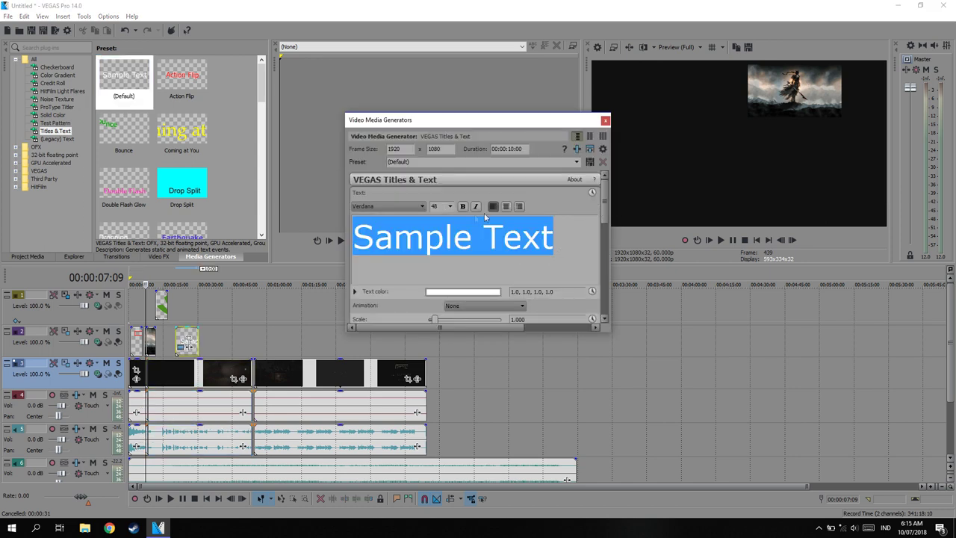
Step: Set the Sample Text font size to 22 and its colour to near-black
{"action": "left_click", "coordinate": [451, 207]}
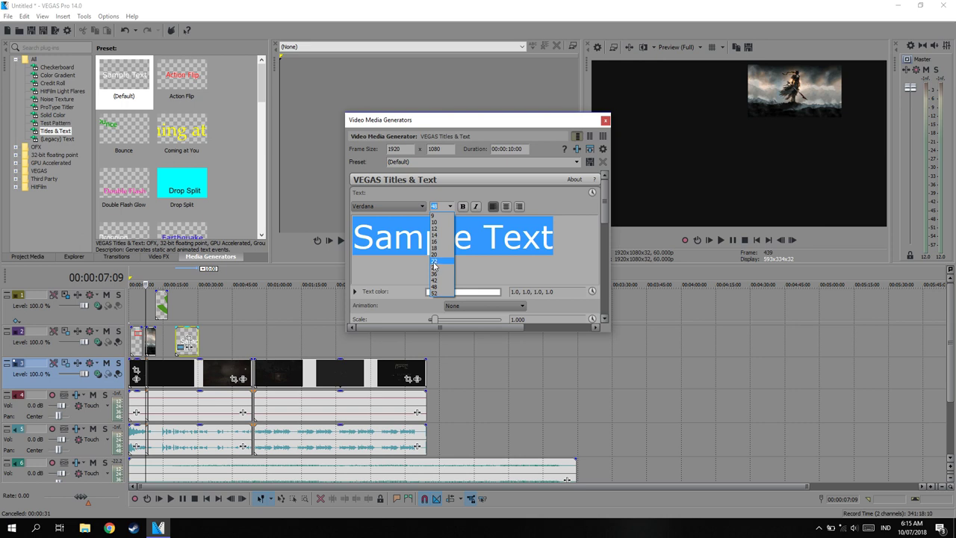
{"action": "left_click", "coordinate": [437, 254]}
{"action": "left_click_drag", "start_coordinate": [604, 216], "coordinate": [605, 233]}
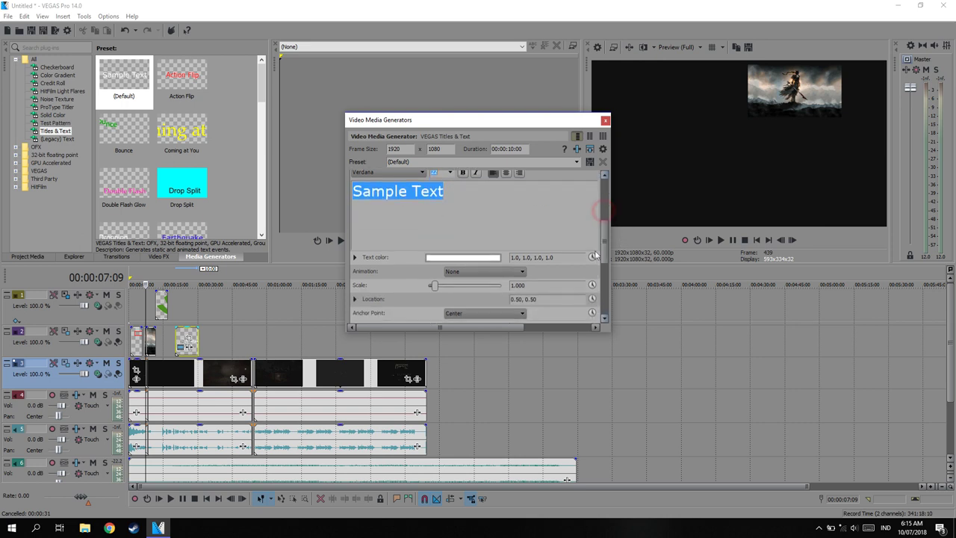
{"action": "left_click", "coordinate": [433, 241]}
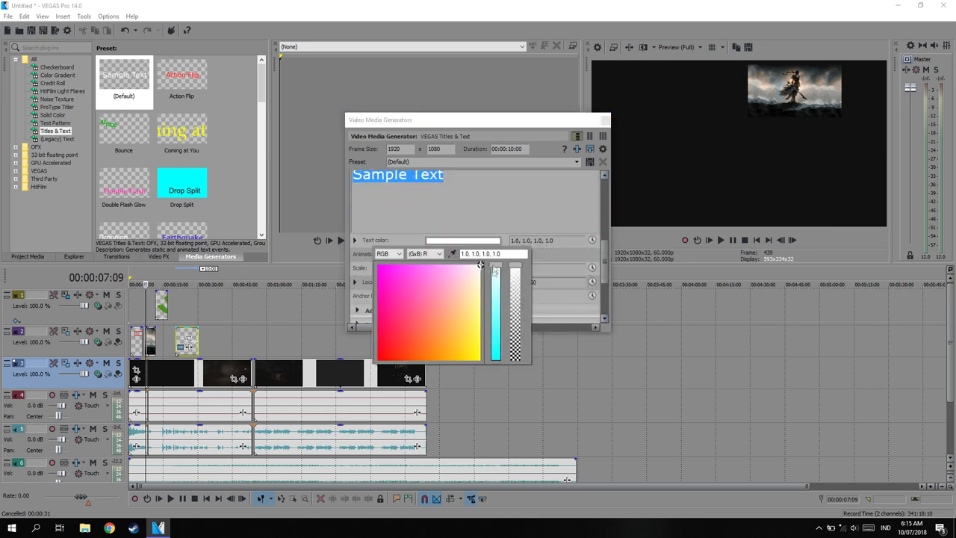
{"action": "left_click_drag", "start_coordinate": [495, 267], "coordinate": [497, 324]}
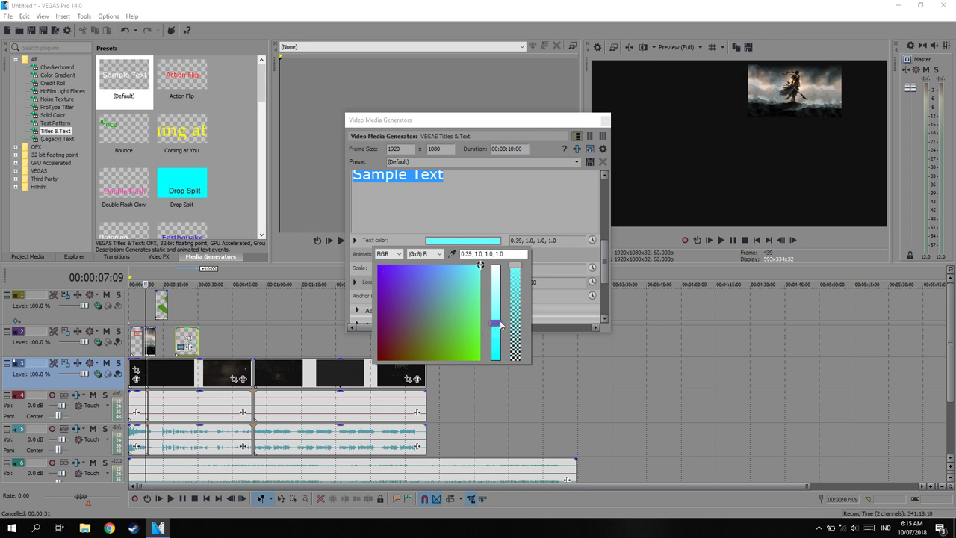
{"action": "left_click_drag", "start_coordinate": [499, 325], "coordinate": [514, 386]}
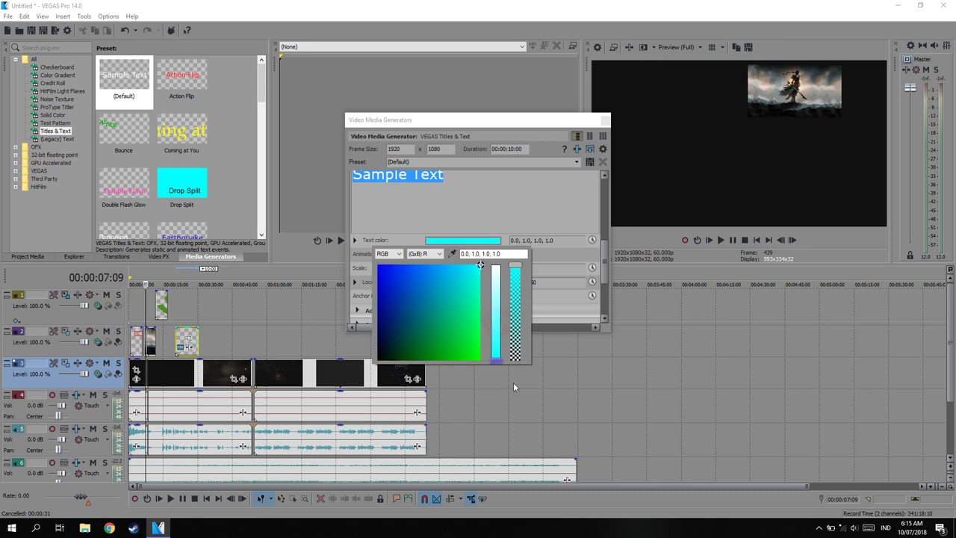
{"action": "left_click", "coordinate": [379, 358]}
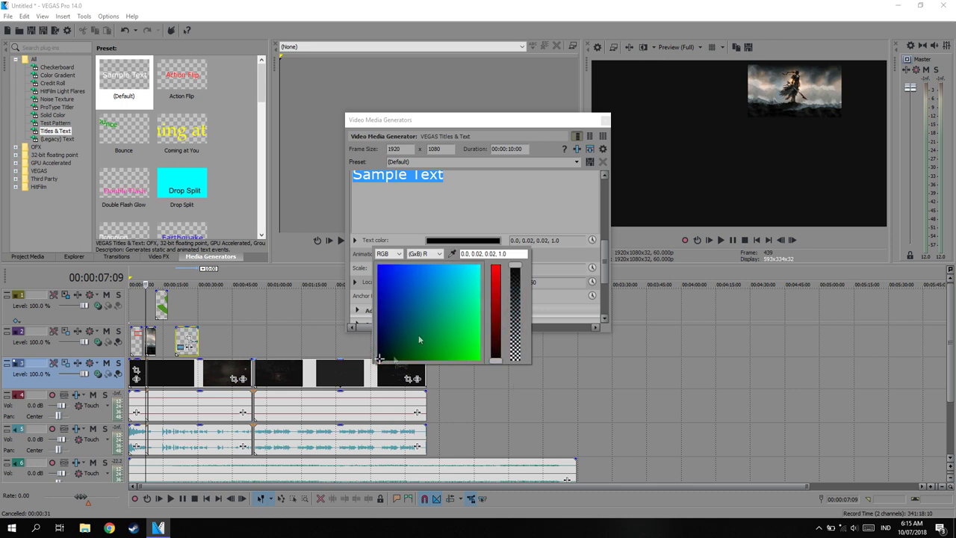
{"action": "left_click", "coordinate": [500, 201]}
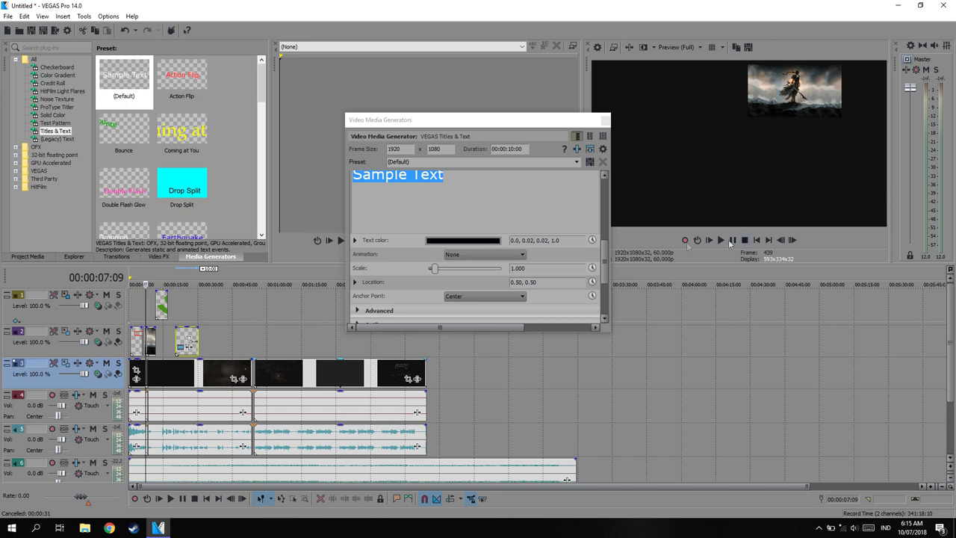
{"action": "scroll", "coordinate": [398, 309], "scroll_direction": "down", "scroll_amount": 2}
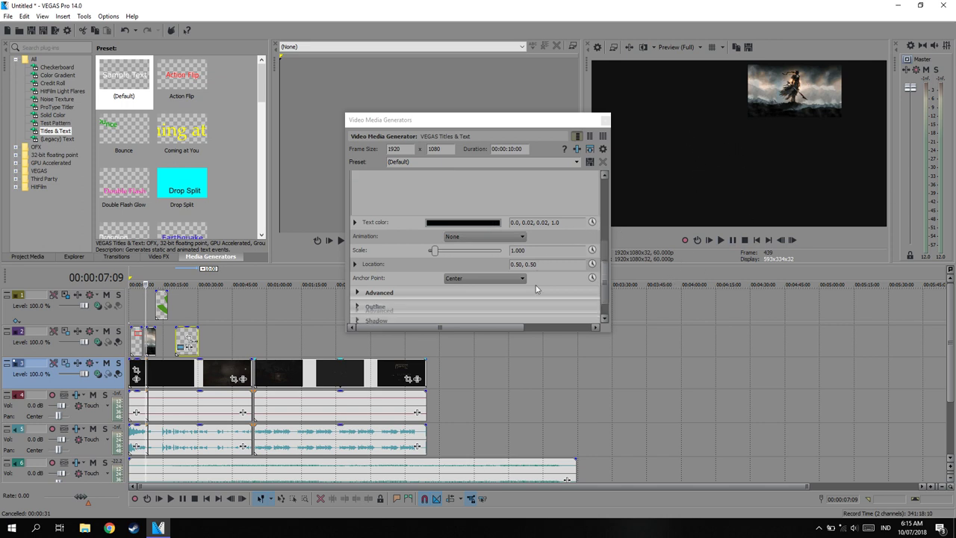
Step: Expand the Outline settings and set the outline colour to black
{"action": "left_click", "coordinate": [376, 300]}
{"action": "scroll", "coordinate": [524, 266], "scroll_direction": "down", "scroll_amount": 1}
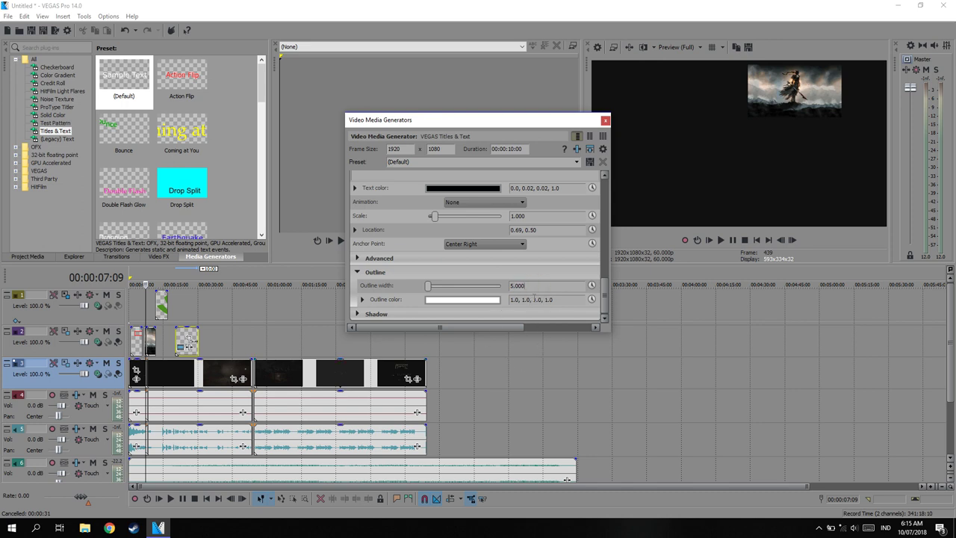
{"action": "left_click", "coordinate": [469, 300]}
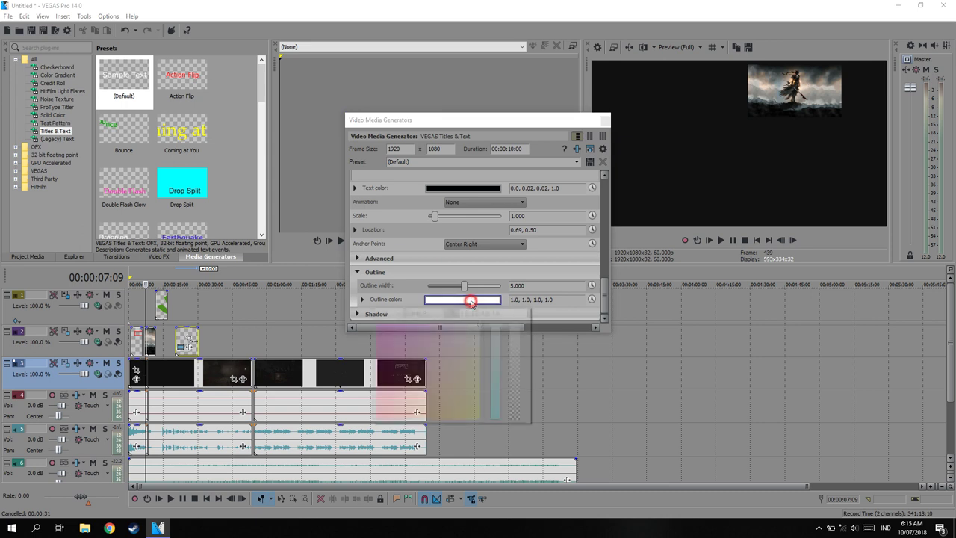
{"action": "left_click", "coordinate": [496, 326]}
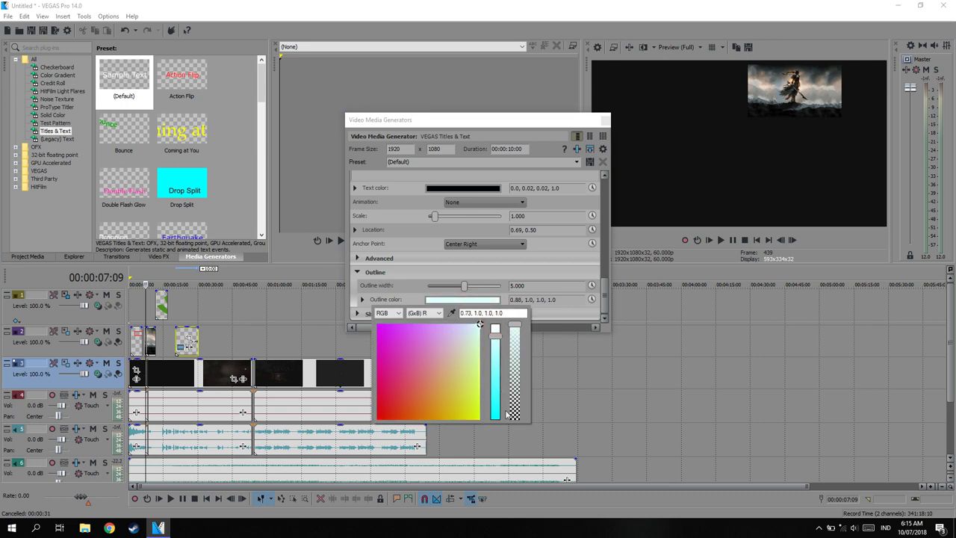
{"action": "left_click_drag", "start_coordinate": [495, 326], "coordinate": [495, 420]}
{"action": "left_click_drag", "start_coordinate": [479, 326], "coordinate": [377, 419]}
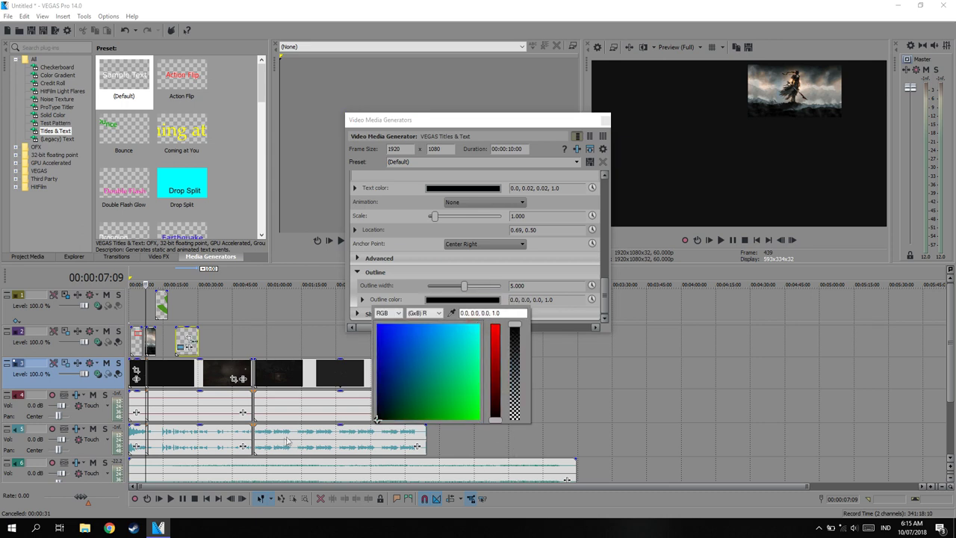
Step: Change the title's text colour to white and close the generator
{"action": "left_click", "coordinate": [486, 183]}
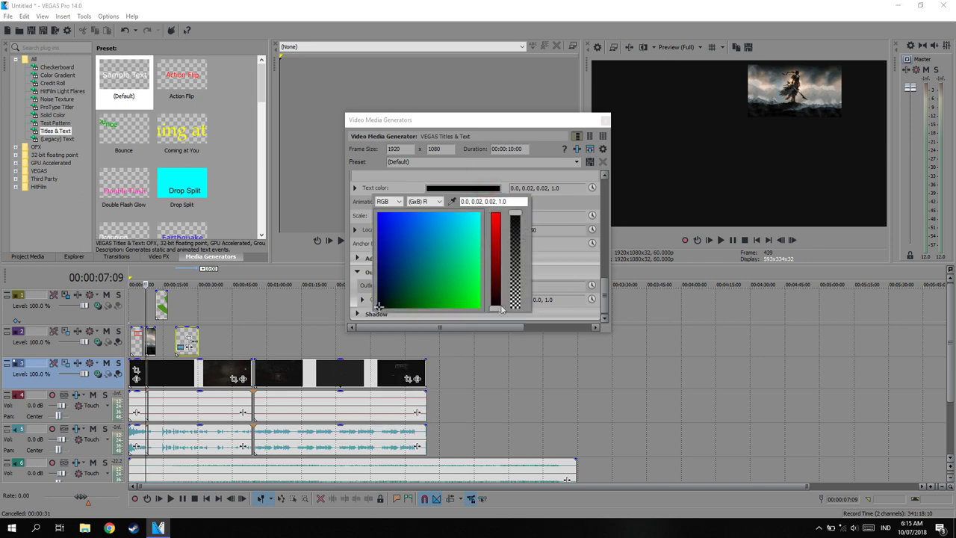
{"action": "left_click_drag", "start_coordinate": [496, 306], "coordinate": [496, 213]}
{"action": "left_click", "coordinate": [479, 216]}
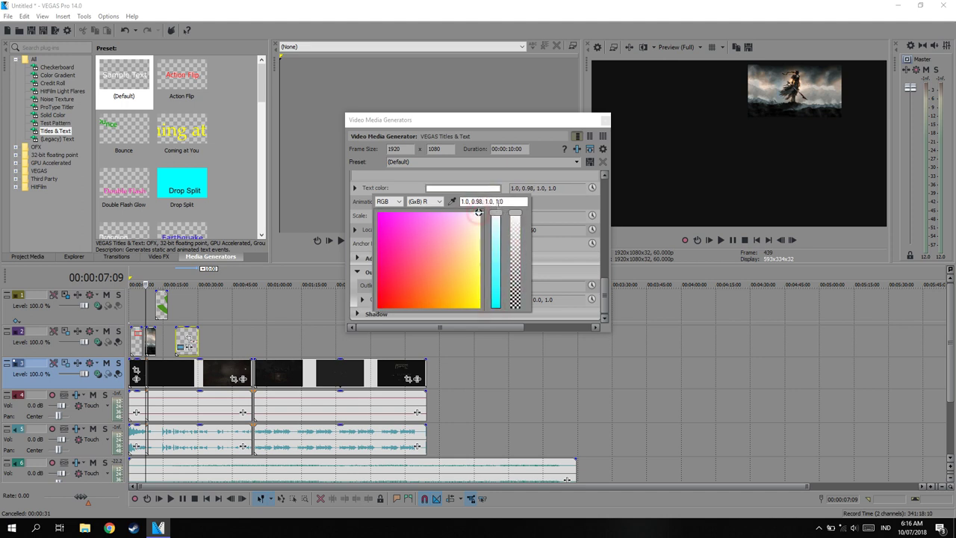
{"action": "left_click", "coordinate": [491, 176]}
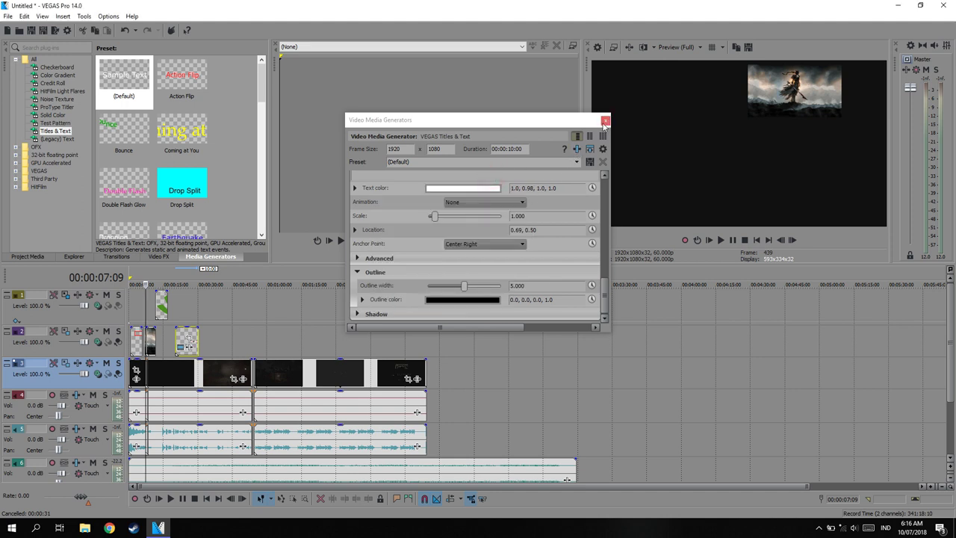
{"action": "left_click", "coordinate": [605, 120]}
Step: Shrink the text event's Pan/Crop frame to 769.9 x 433.1 to enlarge Sample Text
{"action": "left_click", "coordinate": [181, 342]}
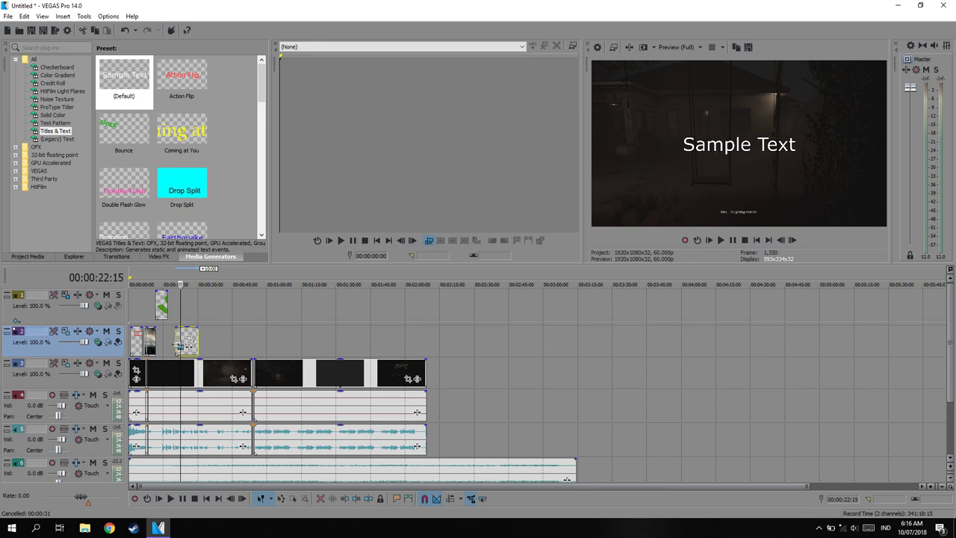
{"action": "left_click", "coordinate": [190, 342]}
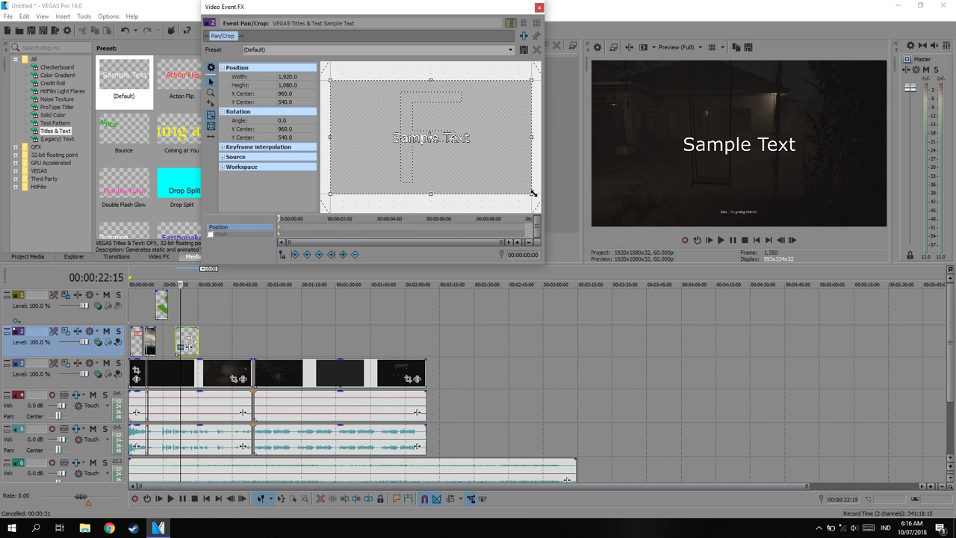
{"action": "left_click_drag", "start_coordinate": [533, 193], "coordinate": [478, 159]}
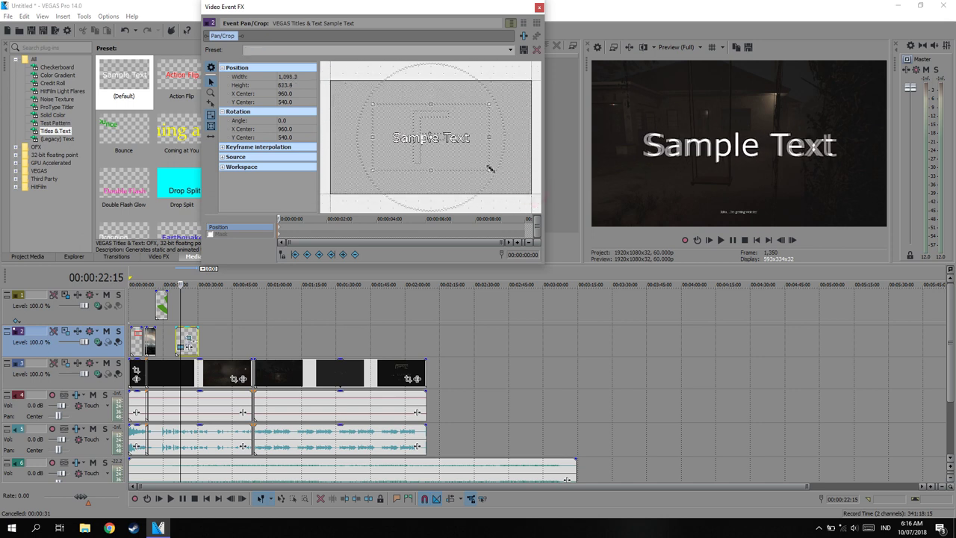
{"action": "left_click", "coordinate": [539, 7]}
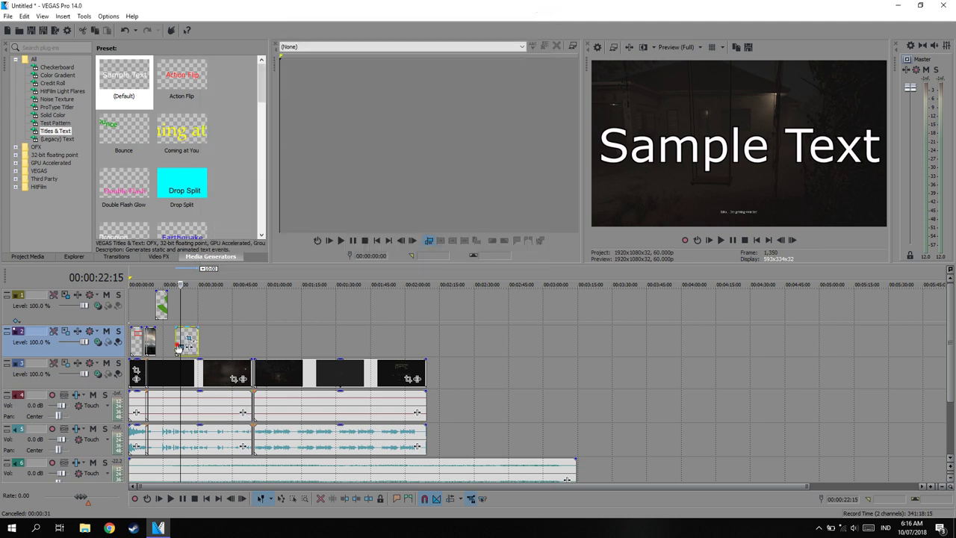
Step: Select all the Sample Text in the title generator and set its font size to 19.5
{"action": "left_click", "coordinate": [182, 346]}
{"action": "left_click", "coordinate": [464, 227]}
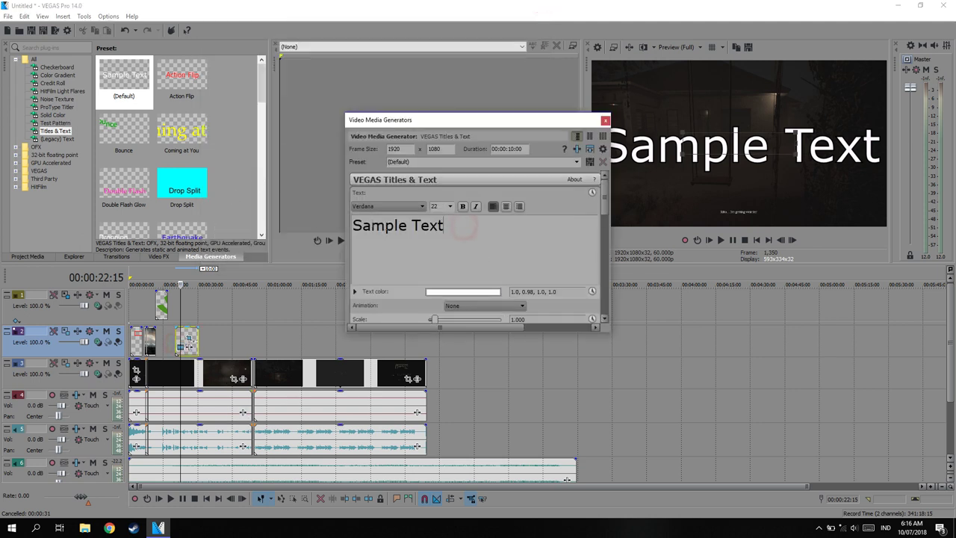
{"action": "key", "text": "ctrl+a"}
{"action": "left_click", "coordinate": [450, 206]}
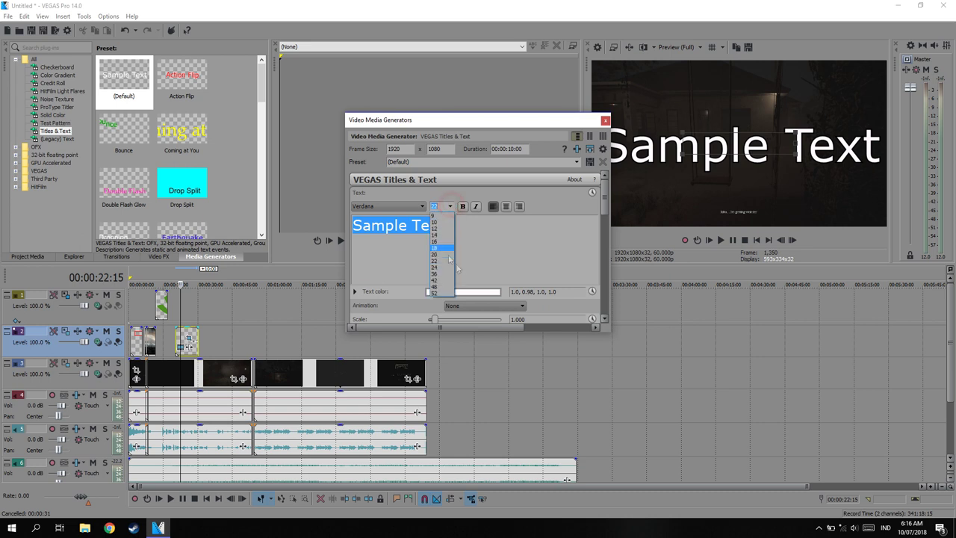
{"action": "left_click", "coordinate": [434, 279]}
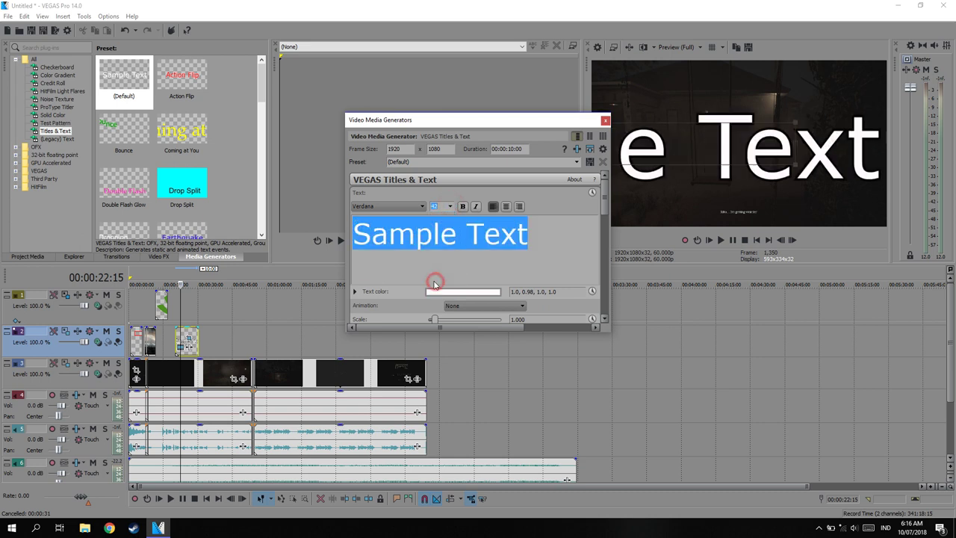
{"action": "left_click", "coordinate": [439, 293]}
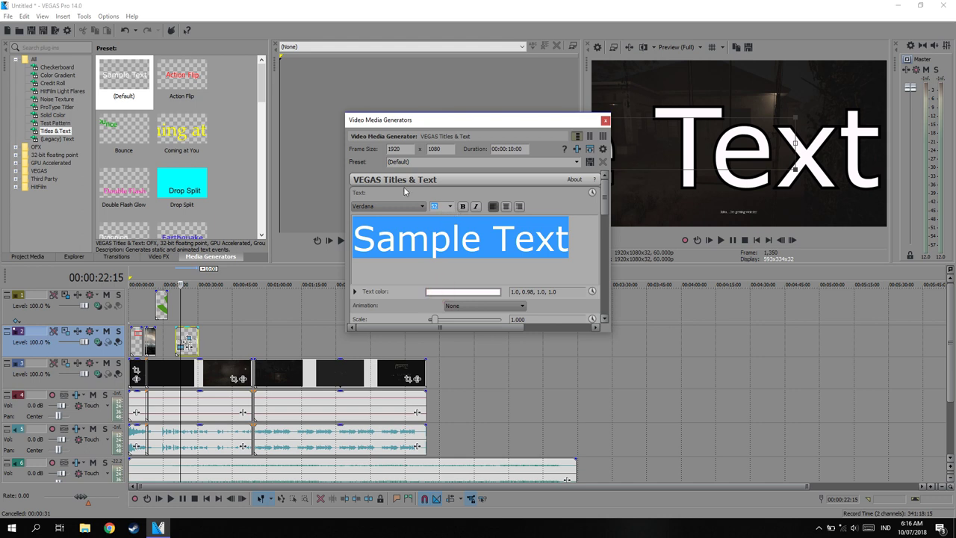
{"action": "type", "text": "19"}
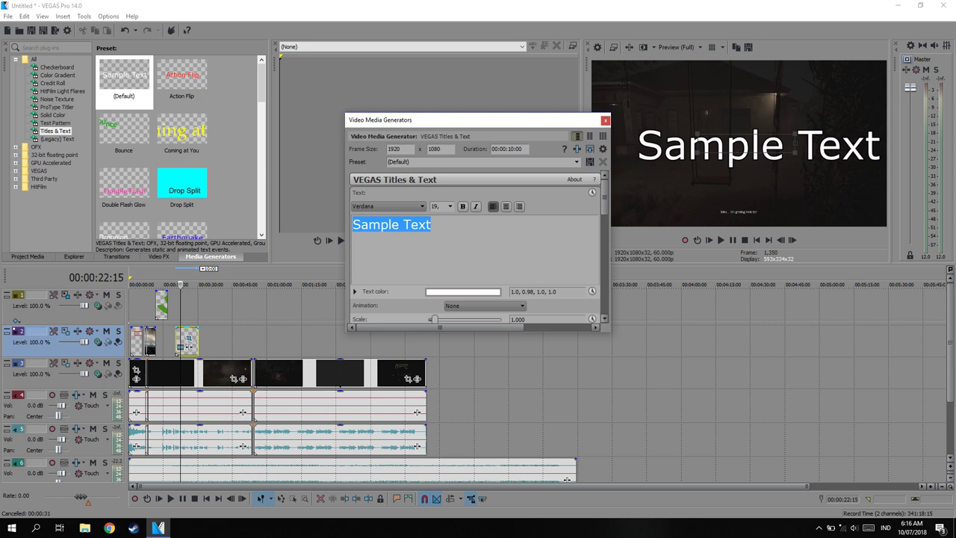
{"action": "type", "text": ",5"}
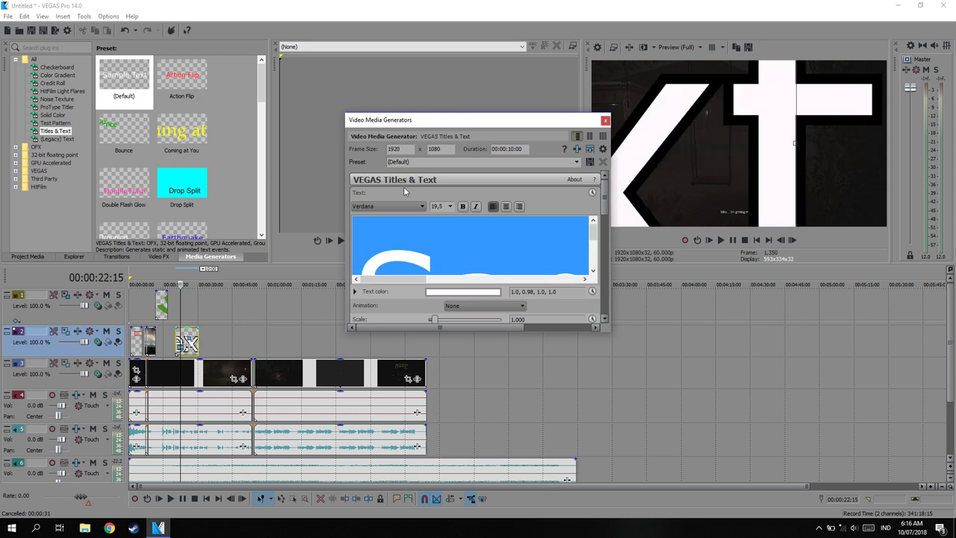
{"action": "key", "text": "BackSpace"}
{"action": "key", "text": "BackSpace"}
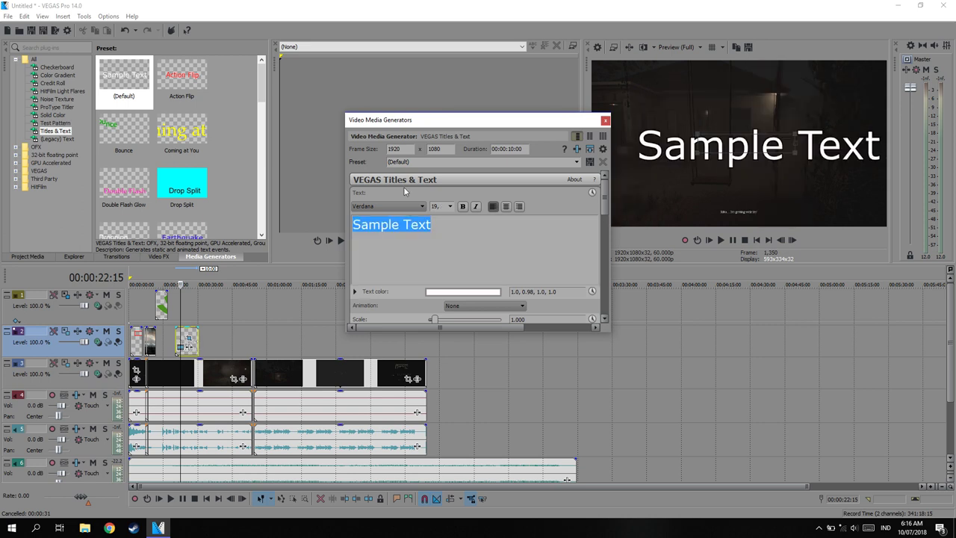
{"action": "type", "text": ".5"}
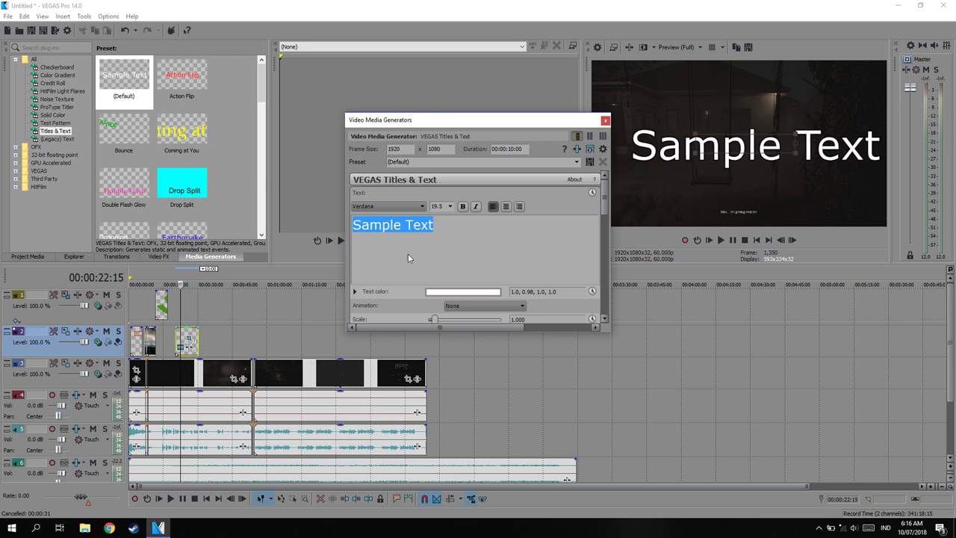
{"action": "left_click", "coordinate": [451, 229]}
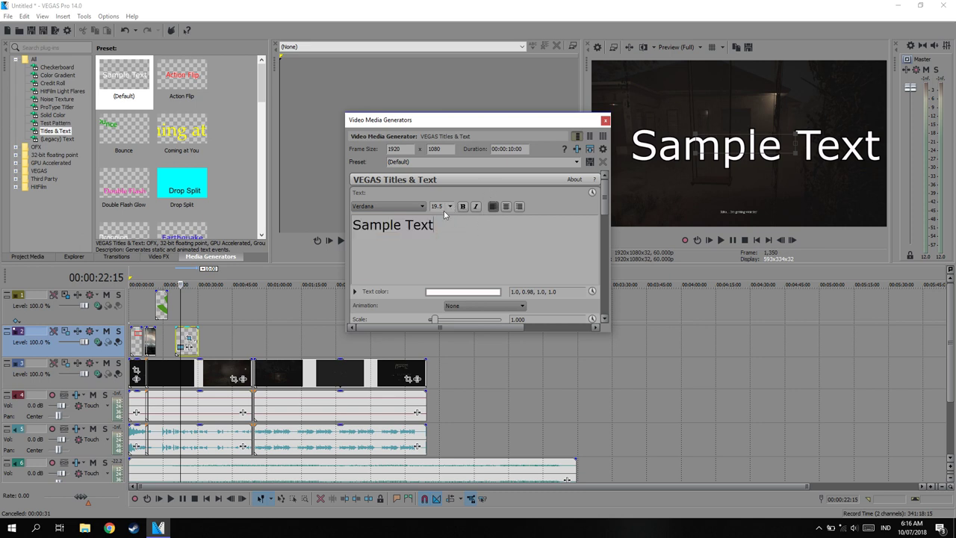
{"action": "left_click", "coordinate": [448, 233]}
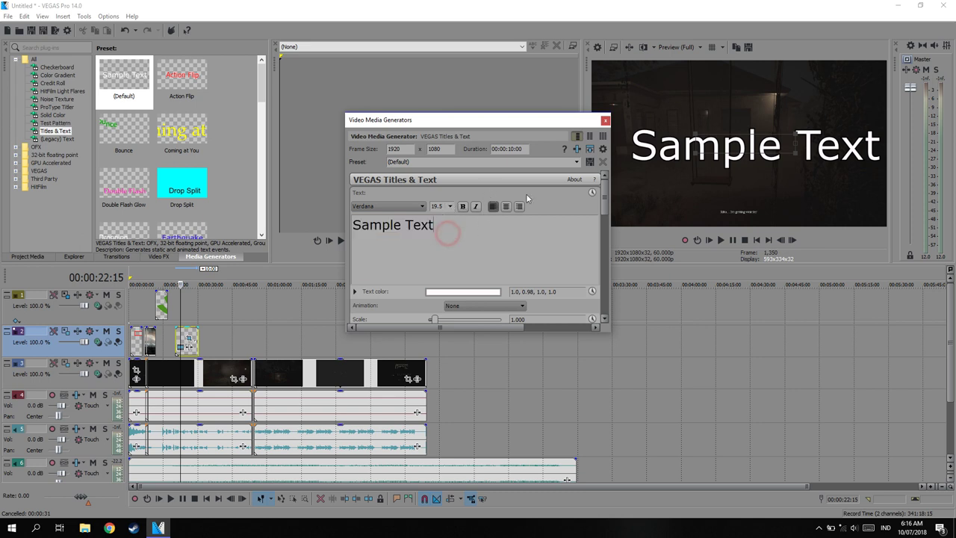
{"action": "left_click", "coordinate": [605, 120]}
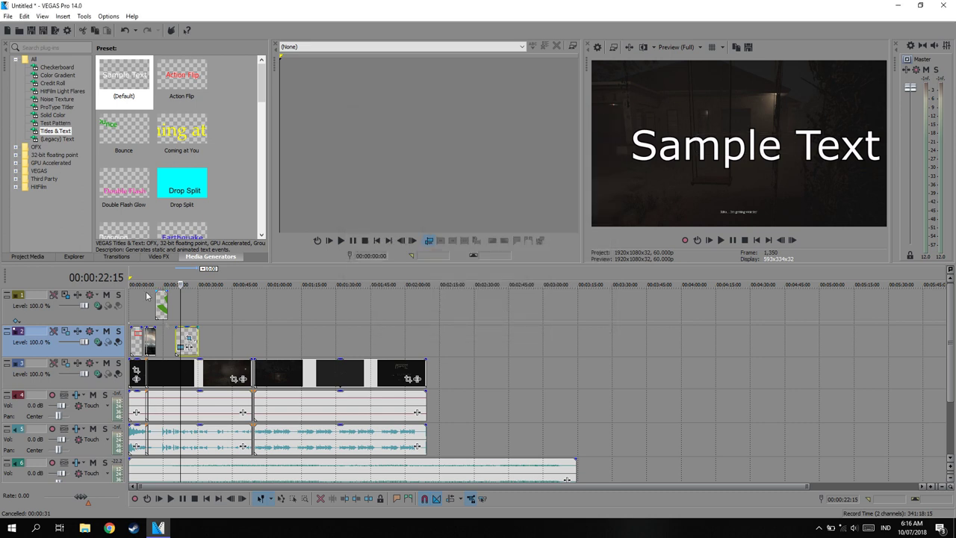
Step: Place the (Legacy) Text Default Text preset on track 2 after the existing title
{"action": "left_click", "coordinate": [56, 139]}
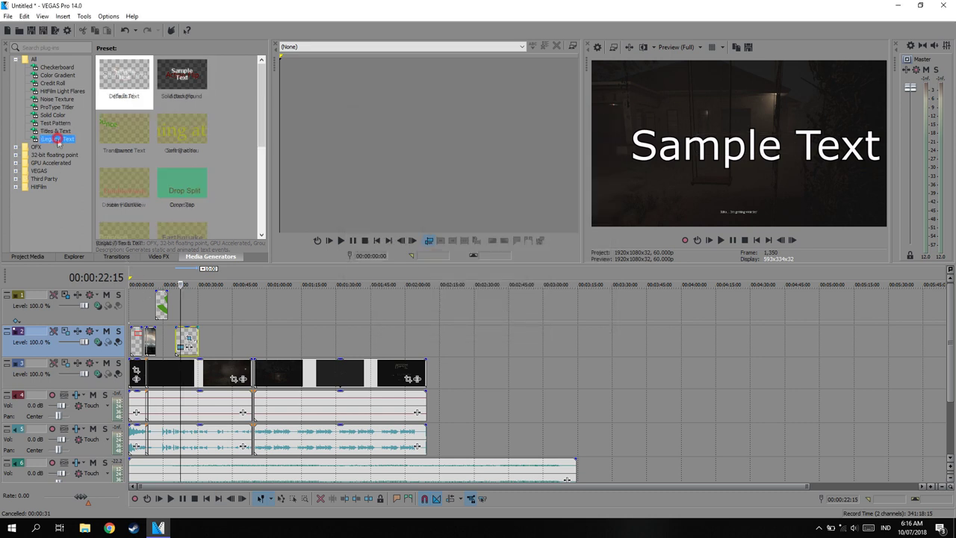
{"action": "mouse_move", "coordinate": [123, 78]}
{"action": "left_mouse_down"}
{"action": "mouse_move", "coordinate": [200, 341]}
{"action": "mouse_move", "coordinate": [236, 341]}
{"action": "left_mouse_up"}
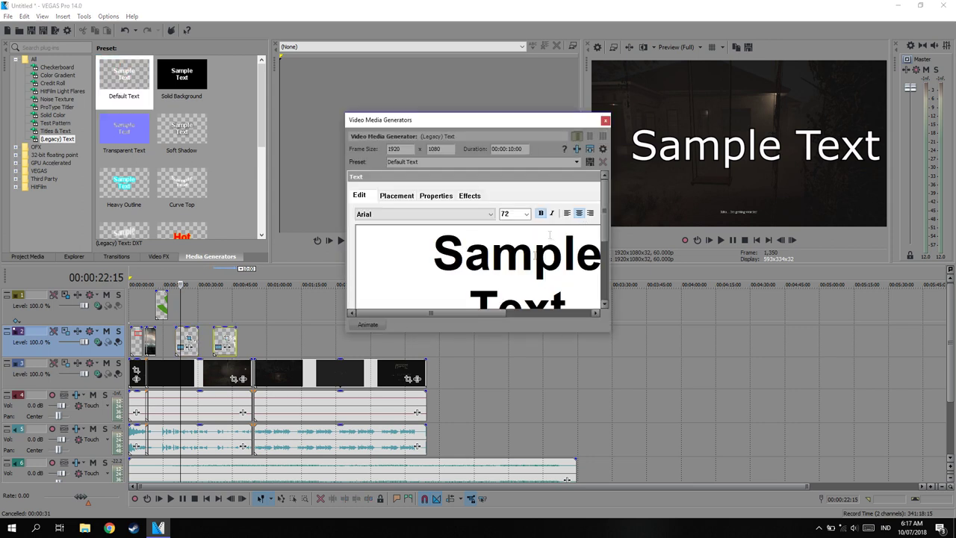
{"action": "left_click_drag", "start_coordinate": [426, 314], "coordinate": [419, 318]}
{"action": "left_click", "coordinate": [180, 347]}
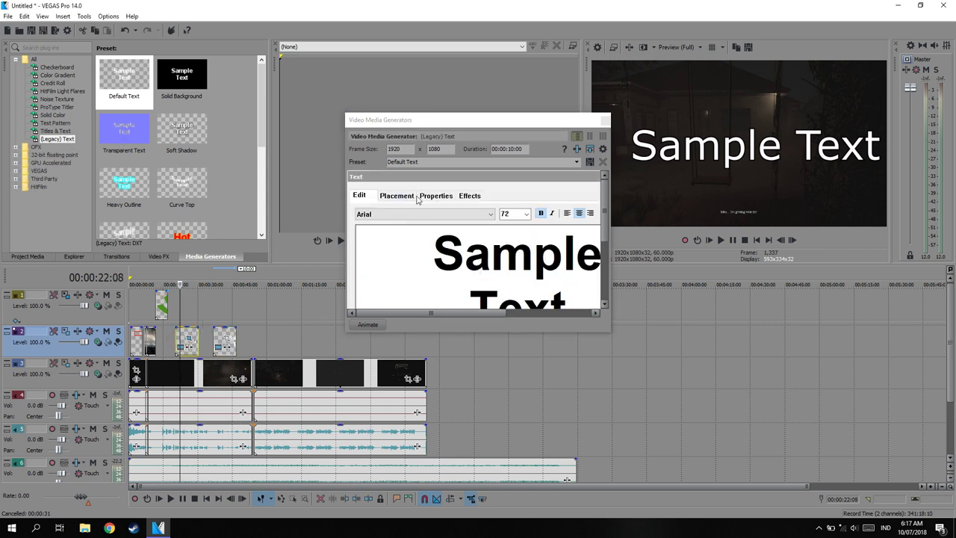
{"action": "left_click", "coordinate": [214, 340]}
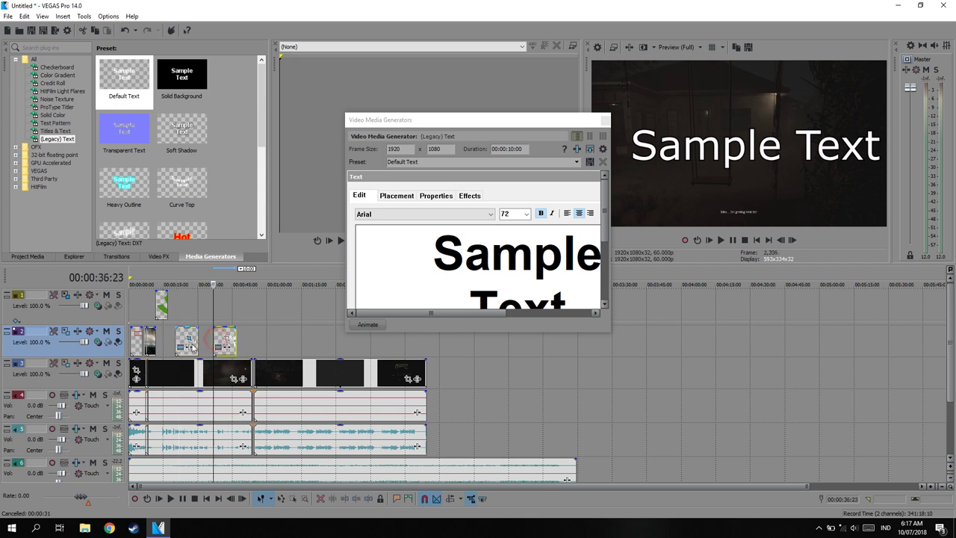
{"action": "left_click", "coordinate": [456, 257]}
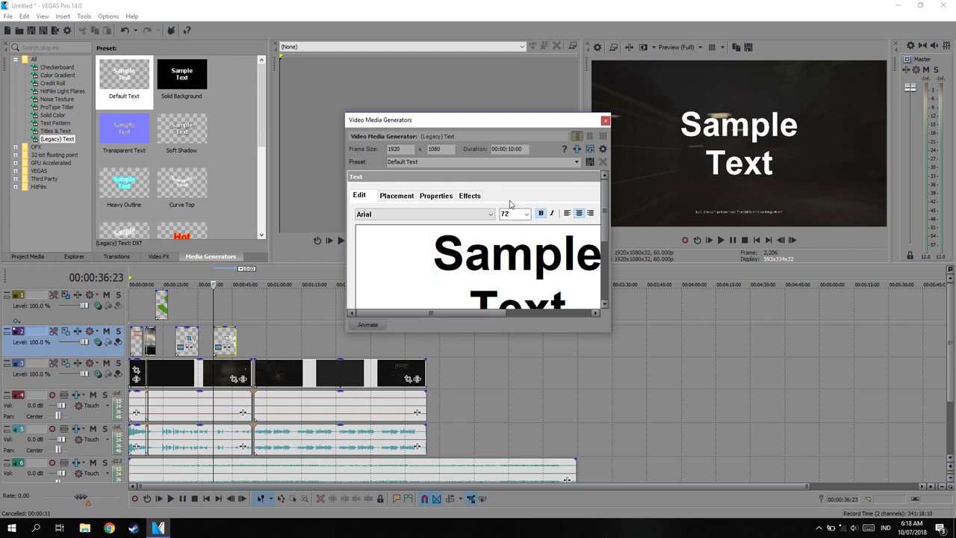
{"action": "left_click", "coordinate": [605, 121]}
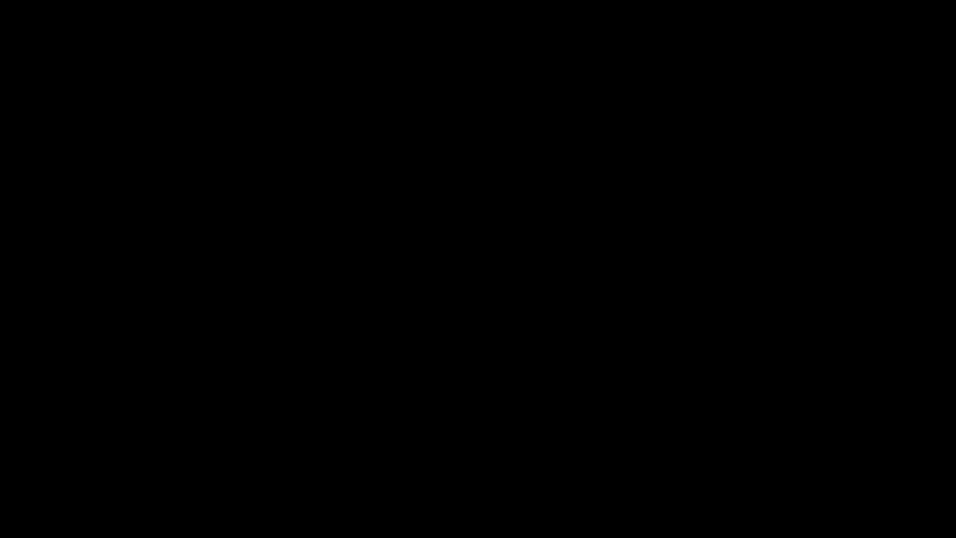